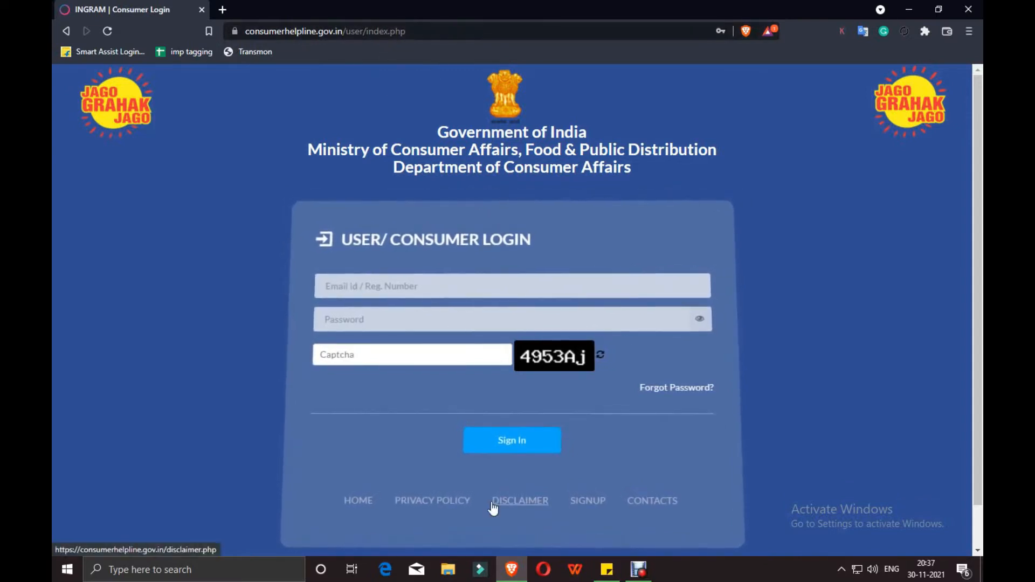
Look over the new consumer Signup form's name fields, then return to the Sign In page
scroll(468, 489, "down", 1)
left_click(592, 457)
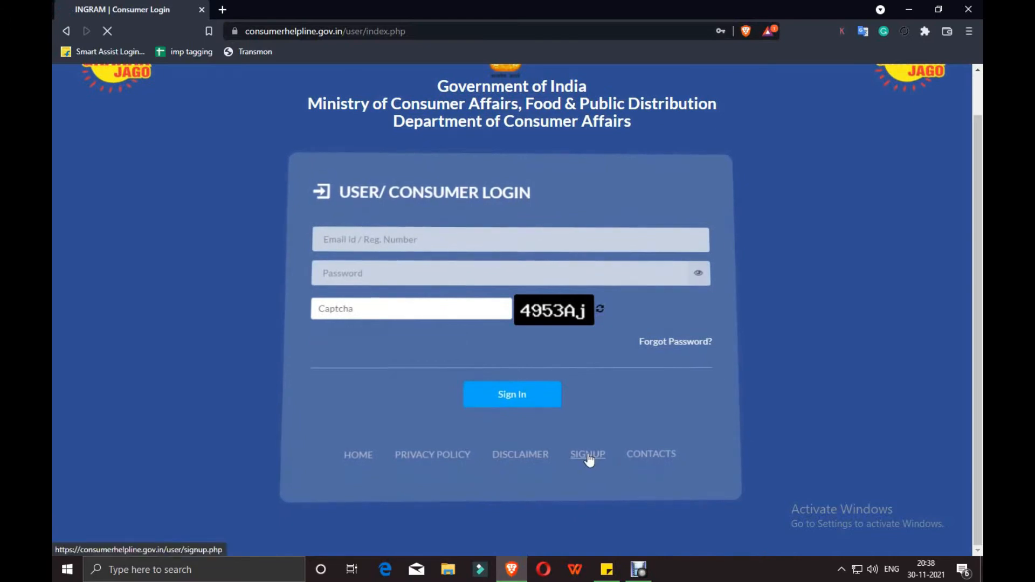
scroll(456, 221, "down", 3)
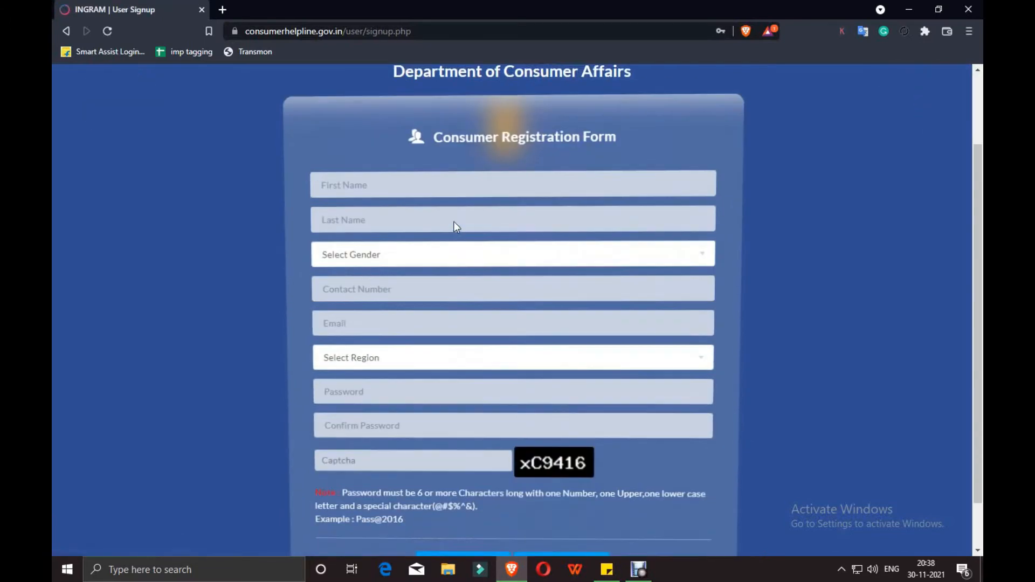
left_click(409, 126)
left_click(580, 167)
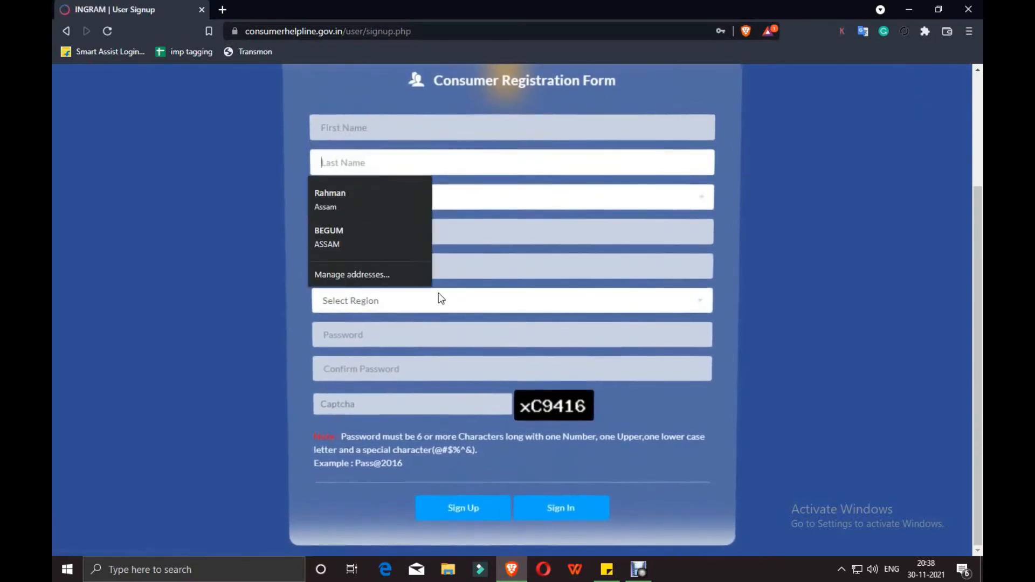
scroll(593, 351, "up", 3)
scroll(448, 323, "down", 3)
left_click(561, 512)
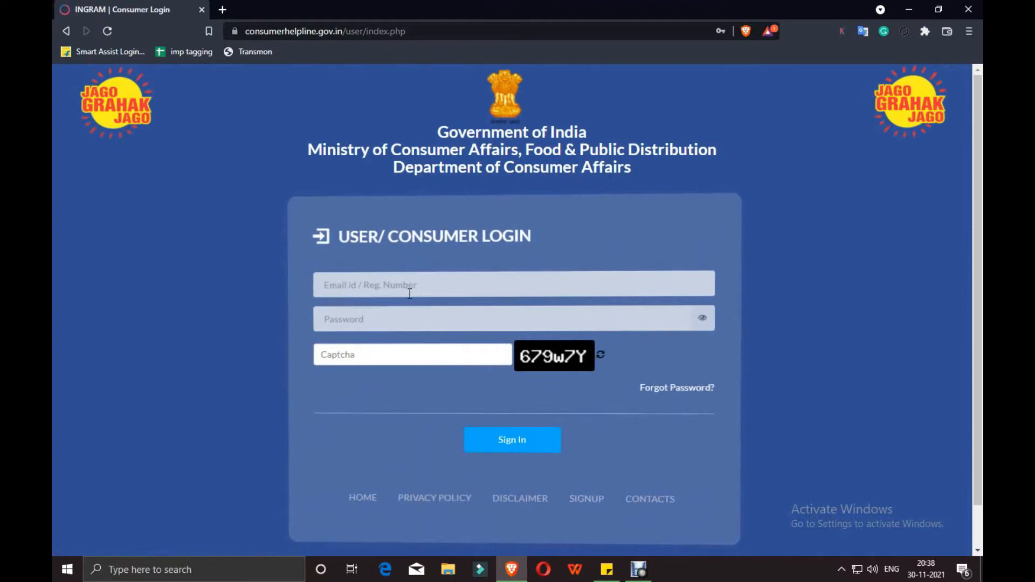
Sign in using the saved email and password plus the shown captcha
left_click(408, 288)
left_click(385, 326)
left_click(395, 360)
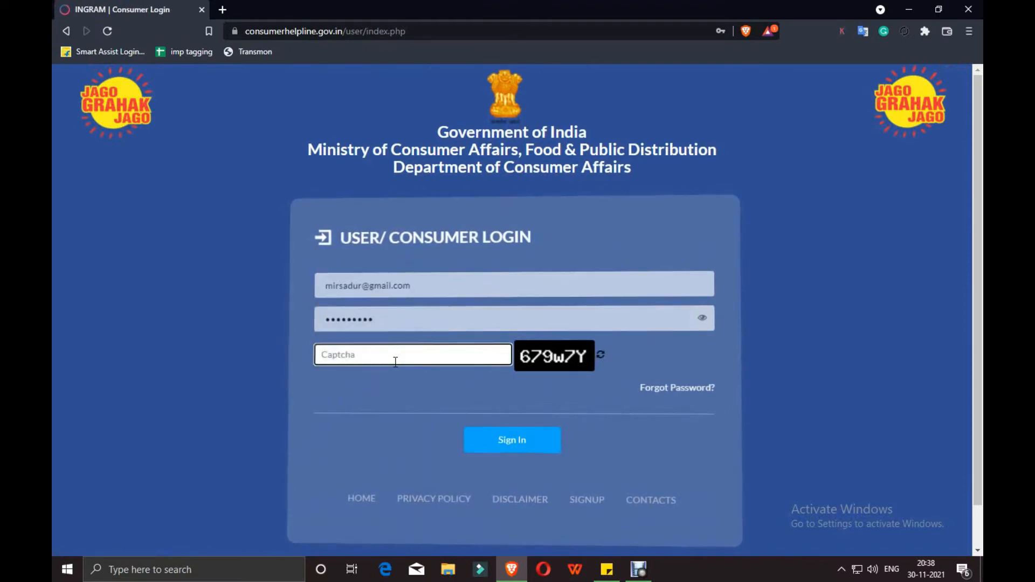
type("679w7Y")
left_click(526, 443)
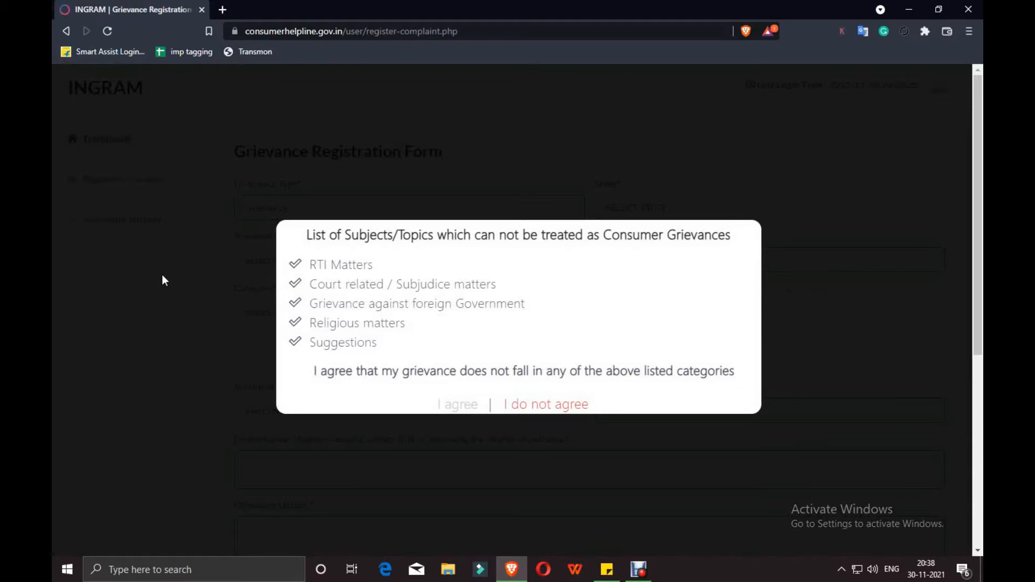
Agree to the excluded-topics declaration and go to Grievance History from the sidebar
left_click(460, 405)
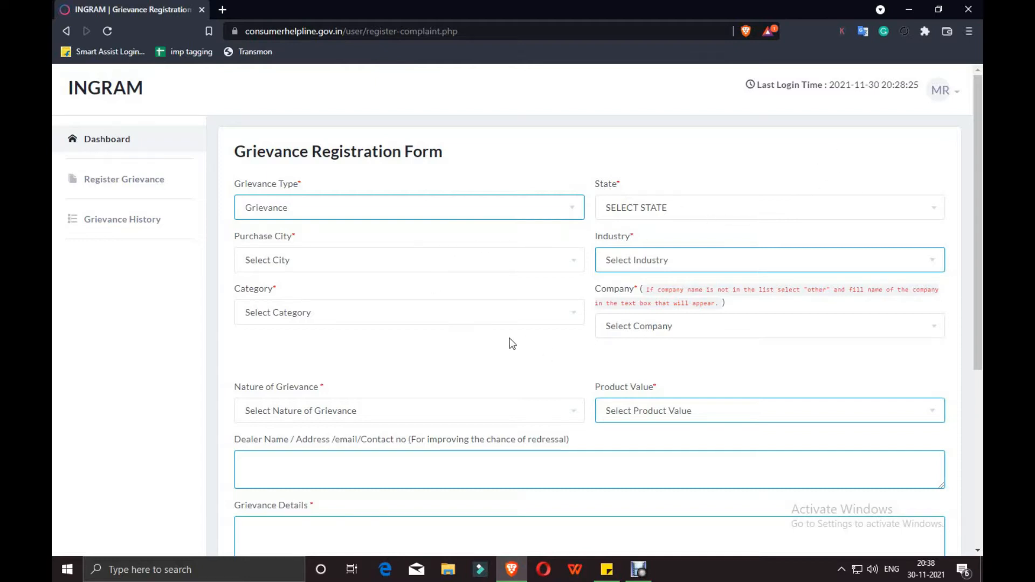
scroll(515, 210, "down", 1)
scroll(400, 221, "up", 1)
left_click(103, 225)
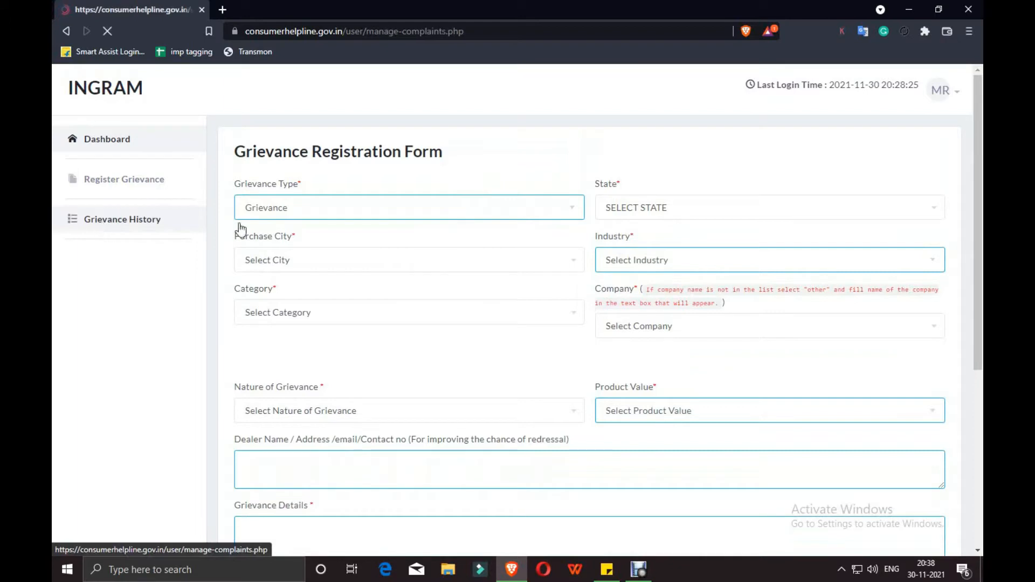
View the closed Delhi complaint's details and highlight the refunded amount 12,246 in its remarks
scroll(455, 240, "down", 1)
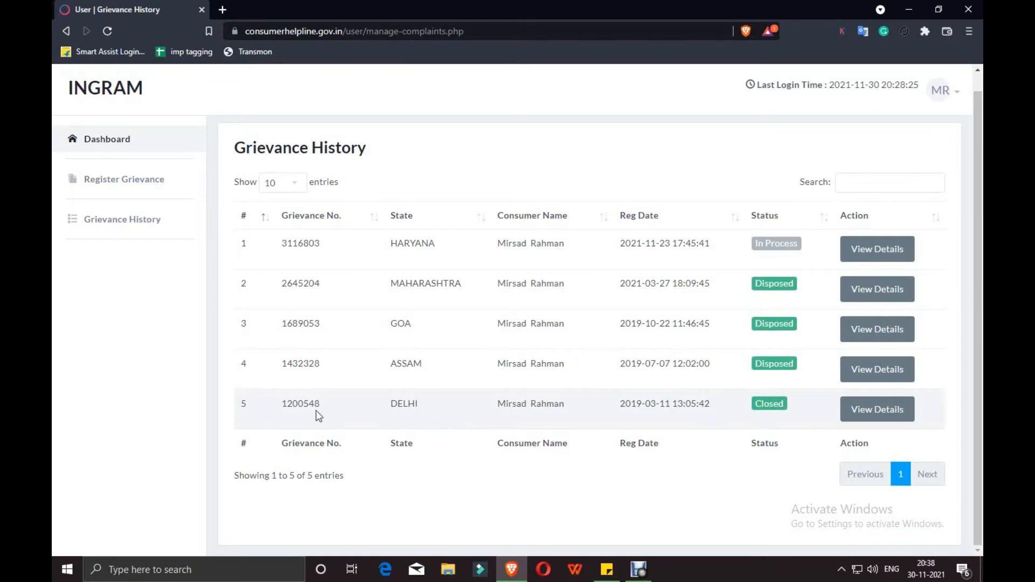
left_click(876, 409)
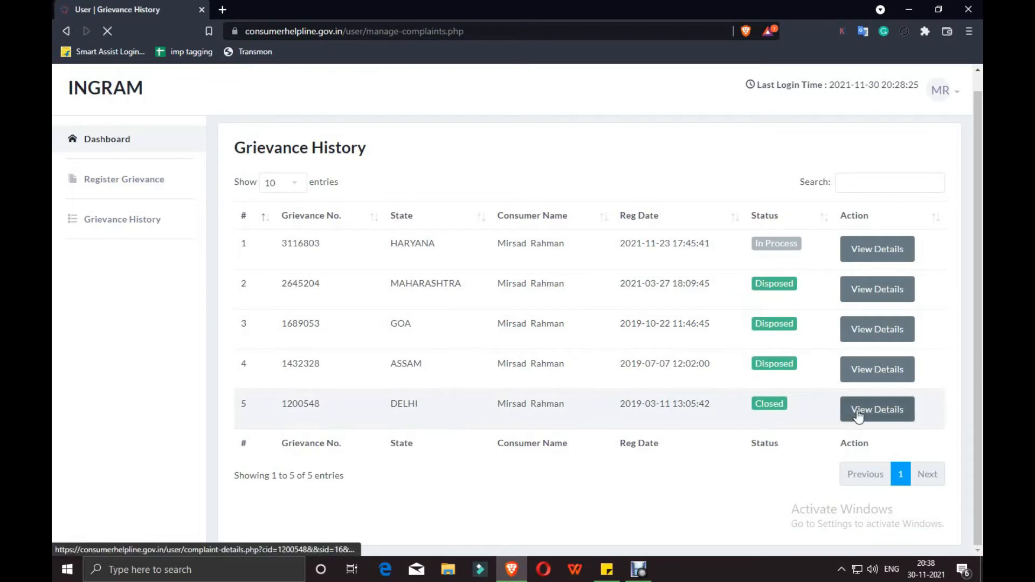
scroll(747, 394, "down", 10)
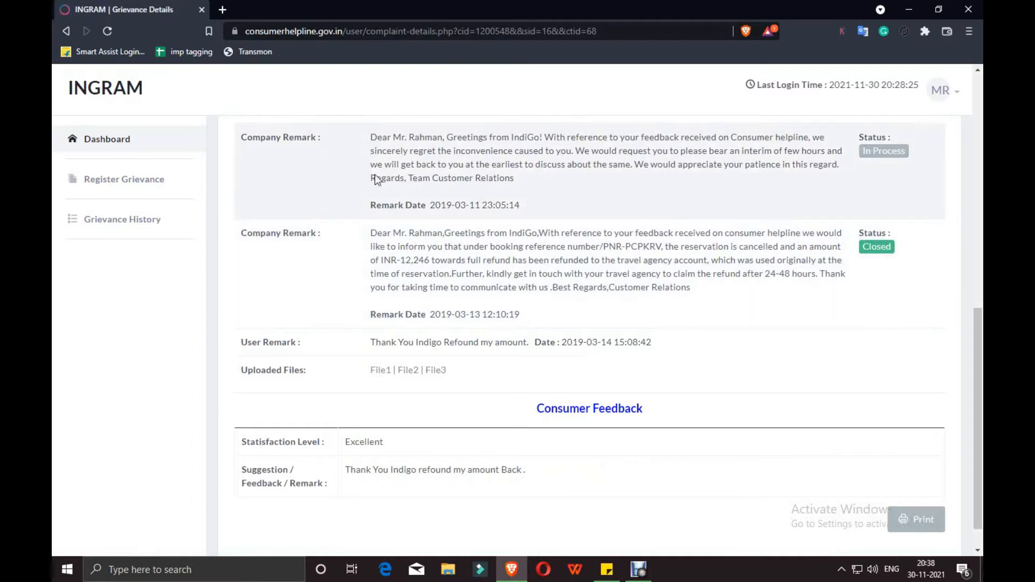
left_click_drag(369, 233, 843, 263)
left_click(433, 260)
left_click_drag(434, 260, 400, 261)
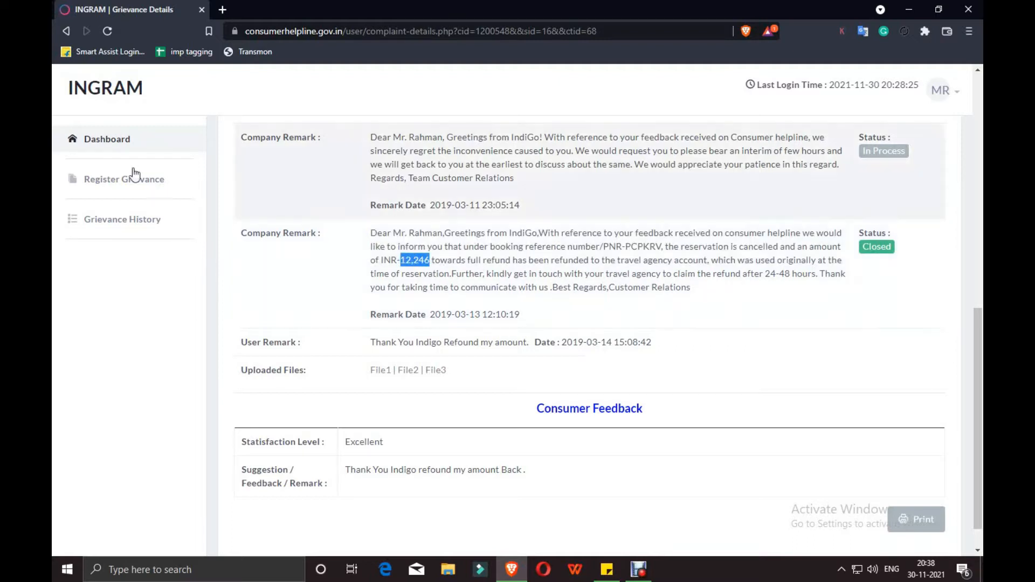
Back in the history list, open the in-process Haryana grievance and read both company remarks
left_click(142, 221)
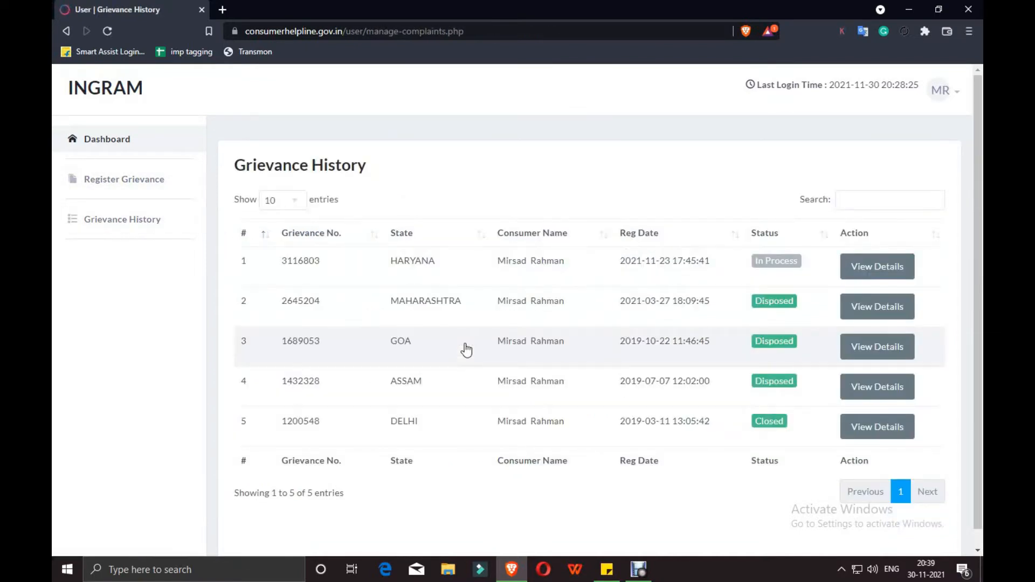
left_click(893, 267)
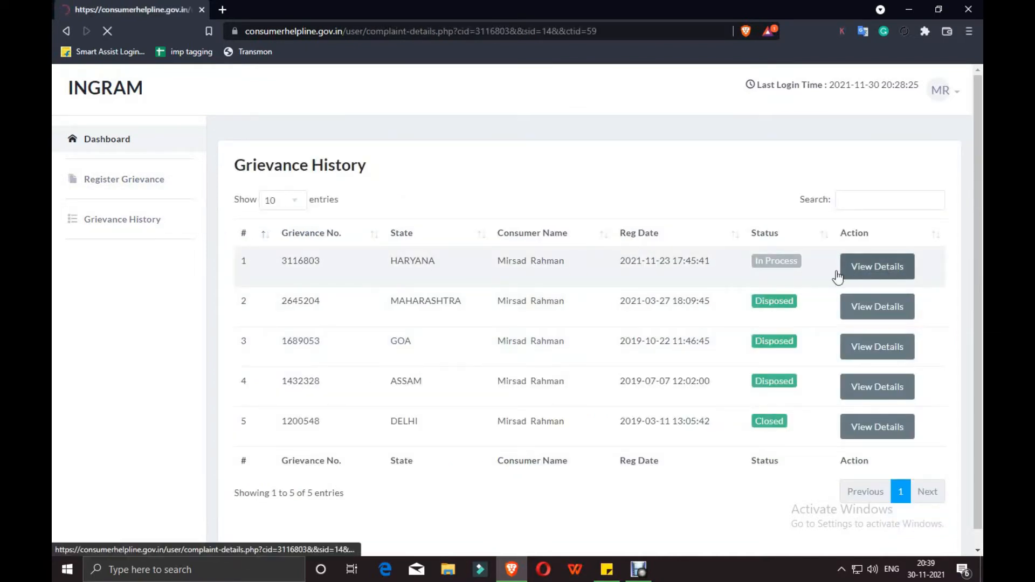
scroll(592, 275, "down", 5)
scroll(592, 275, "down", 2)
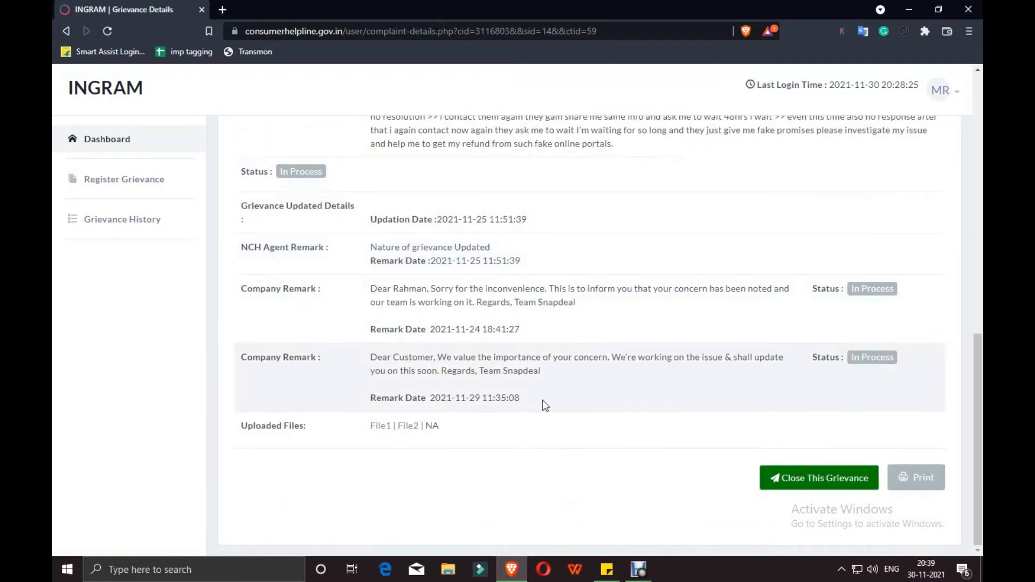
left_click_drag(535, 402, 378, 288)
left_click(493, 286)
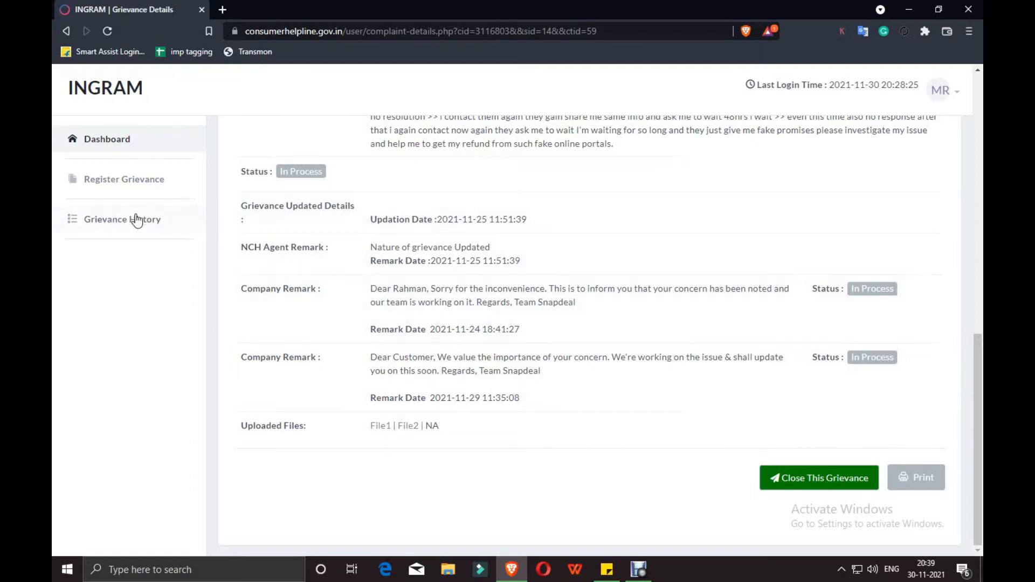
Start a new registration, accept the declaration, and settle Grievance Type on Grievance after trying Query
left_click(123, 183)
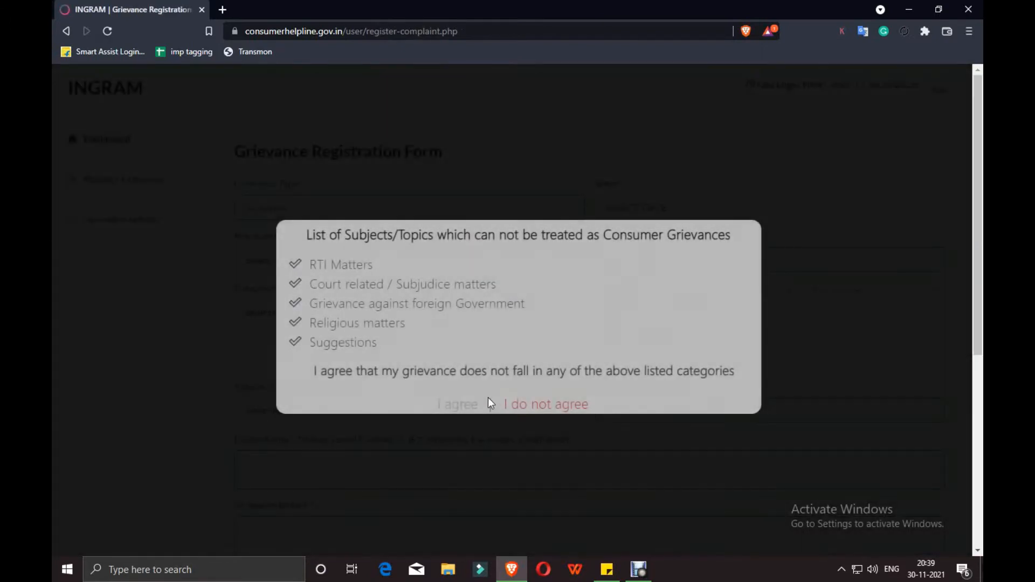
left_click(462, 404)
left_click(304, 213)
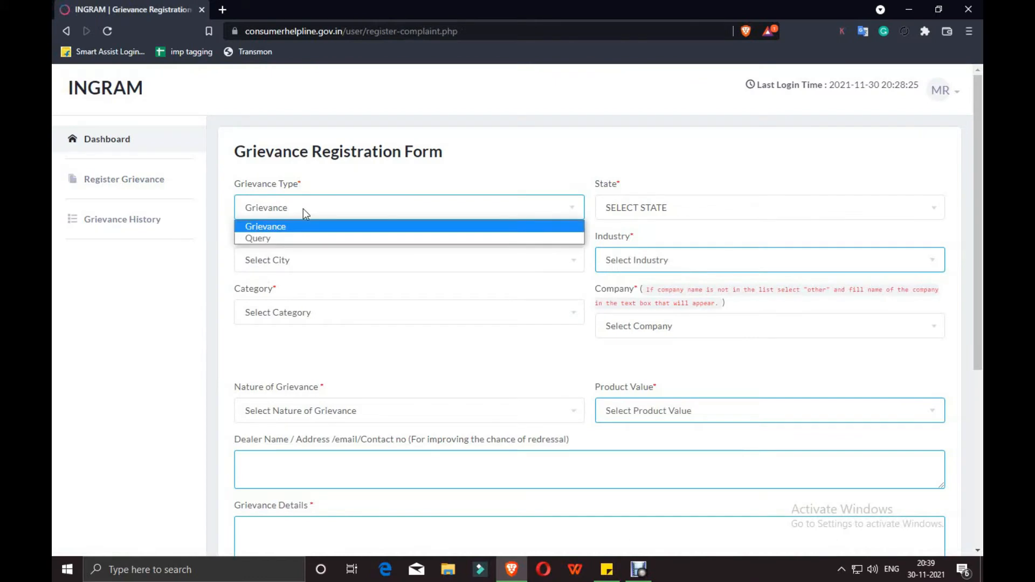
left_click(275, 239)
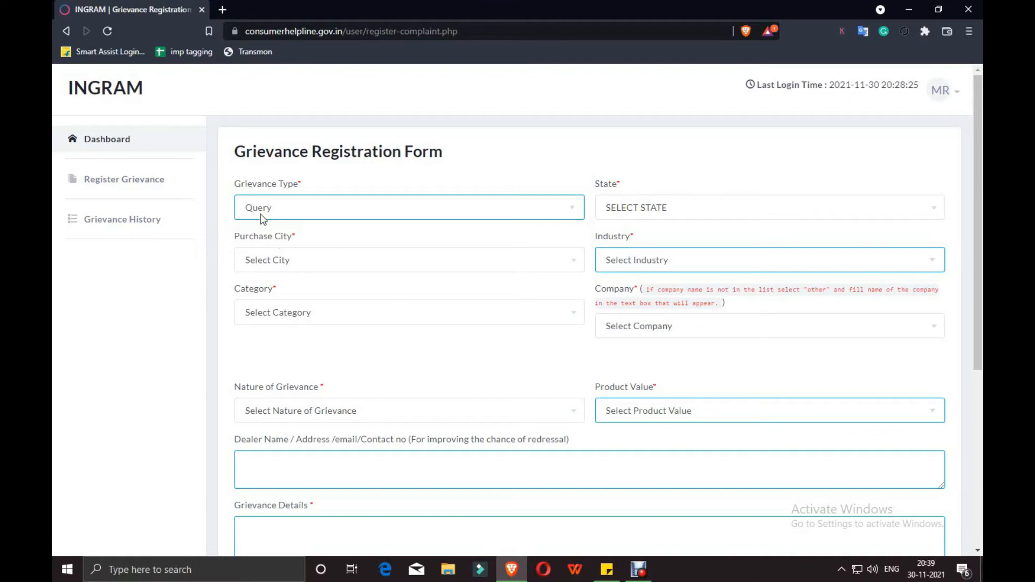
left_click(277, 209)
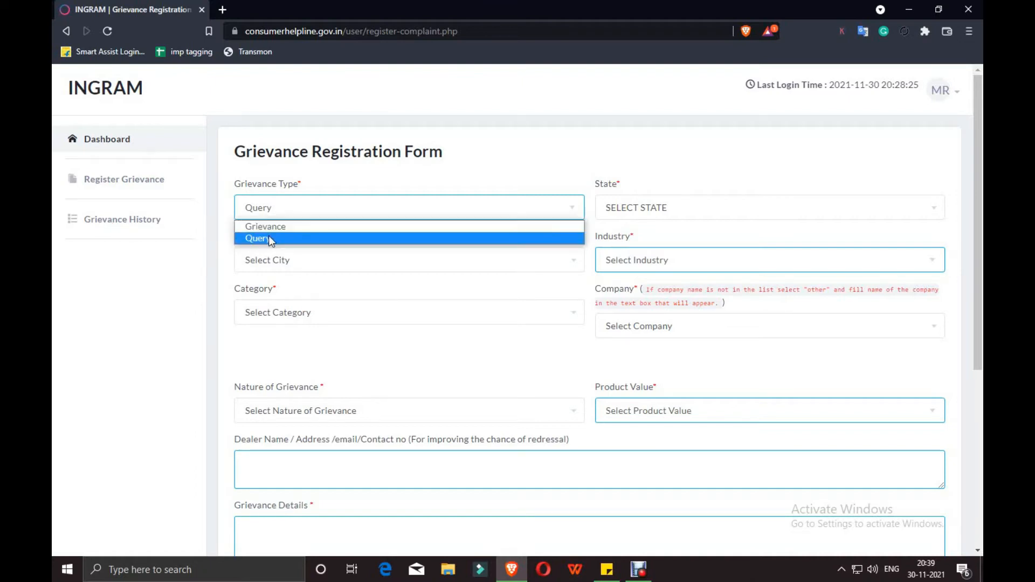
left_click(270, 238)
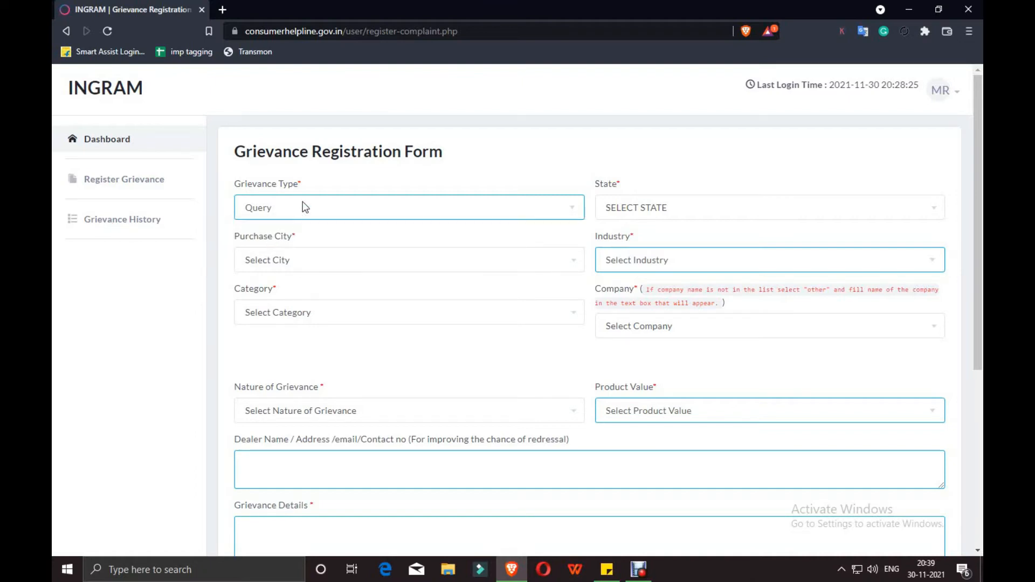
left_click(288, 213)
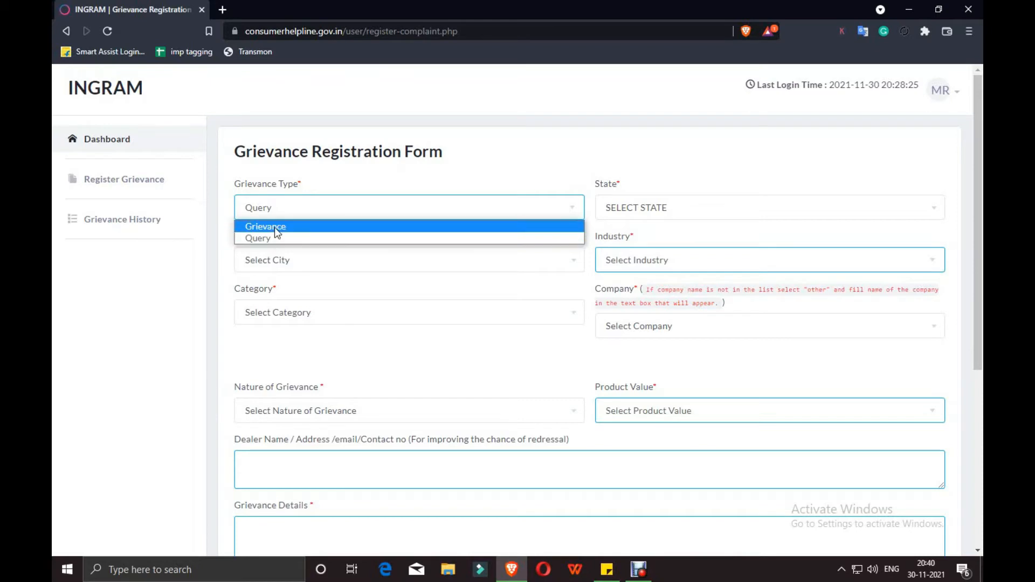
left_click(276, 228)
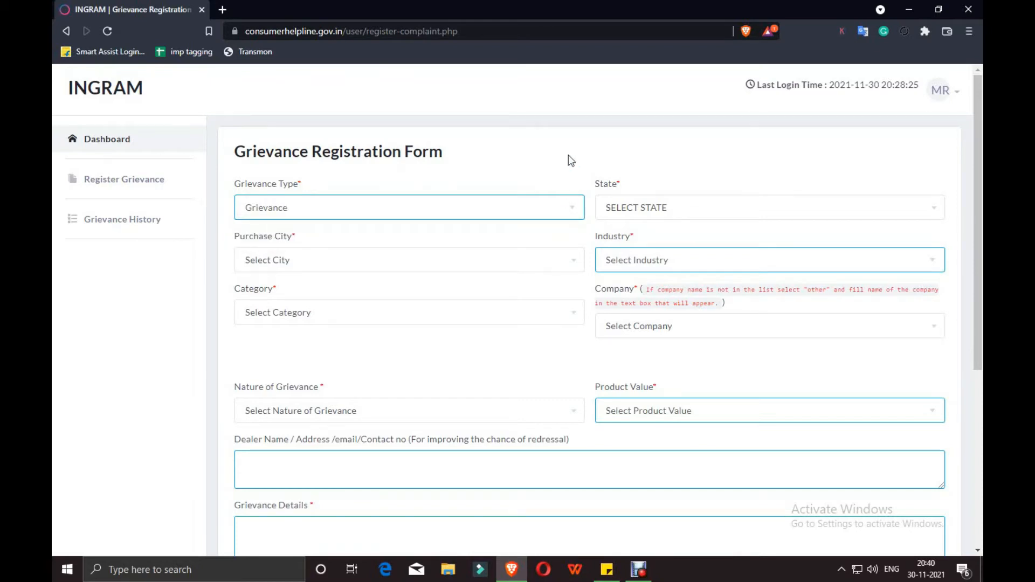
left_click(308, 210)
left_click(302, 224)
left_click(663, 214)
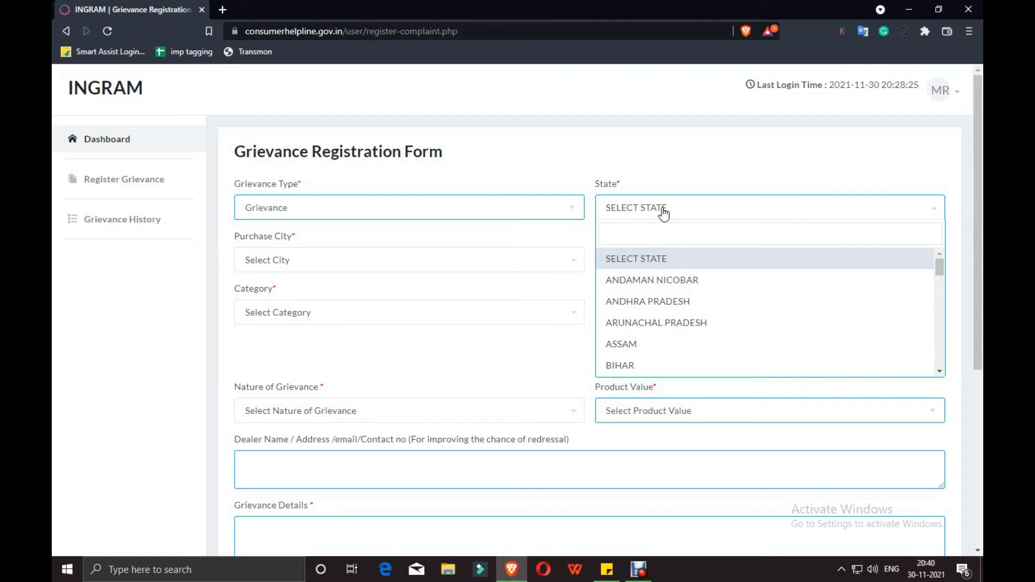
Set State to KARNATAKA and Purchase City to Bangalore
type("kar")
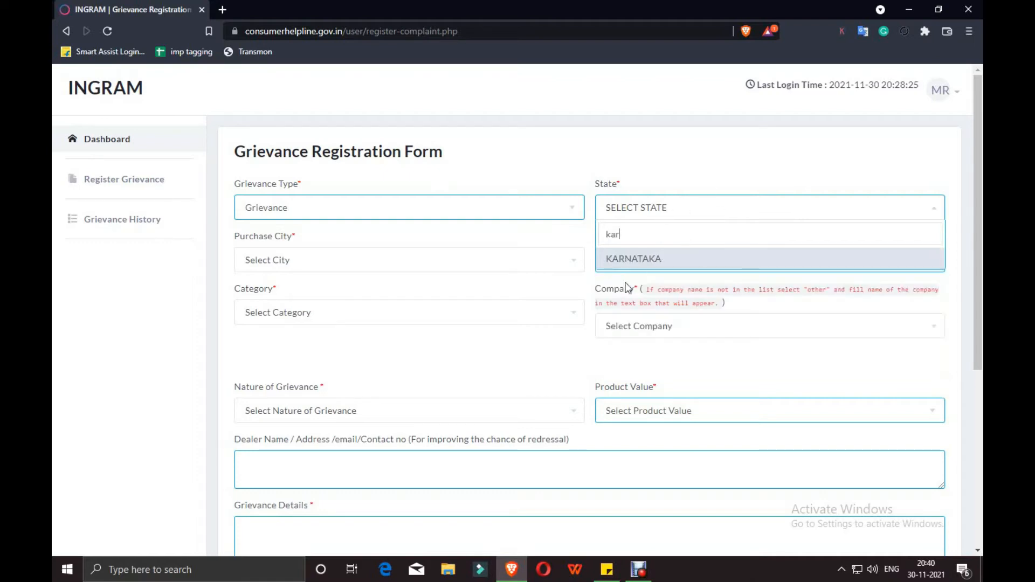
left_click(632, 260)
left_click(363, 271)
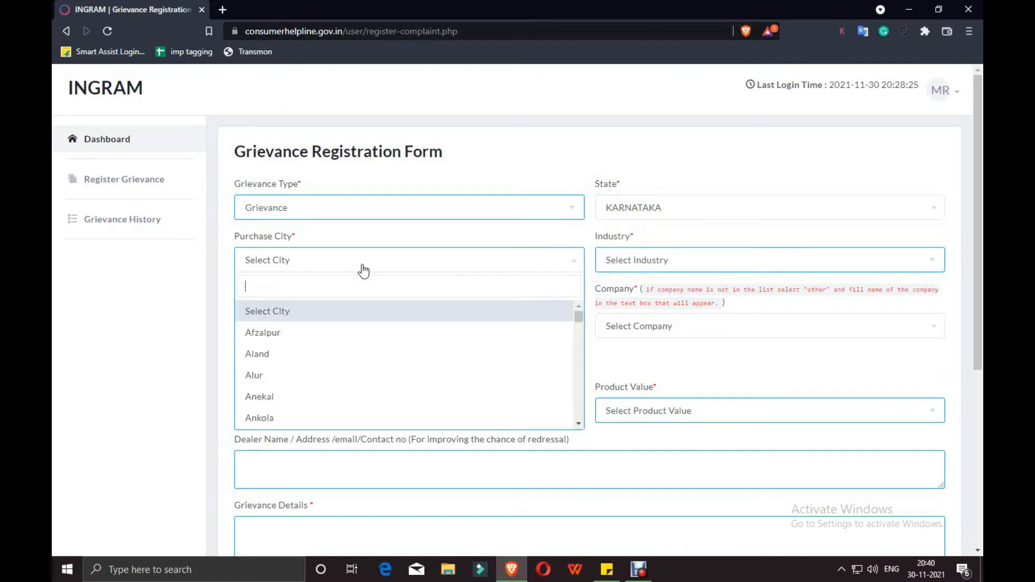
type("ban")
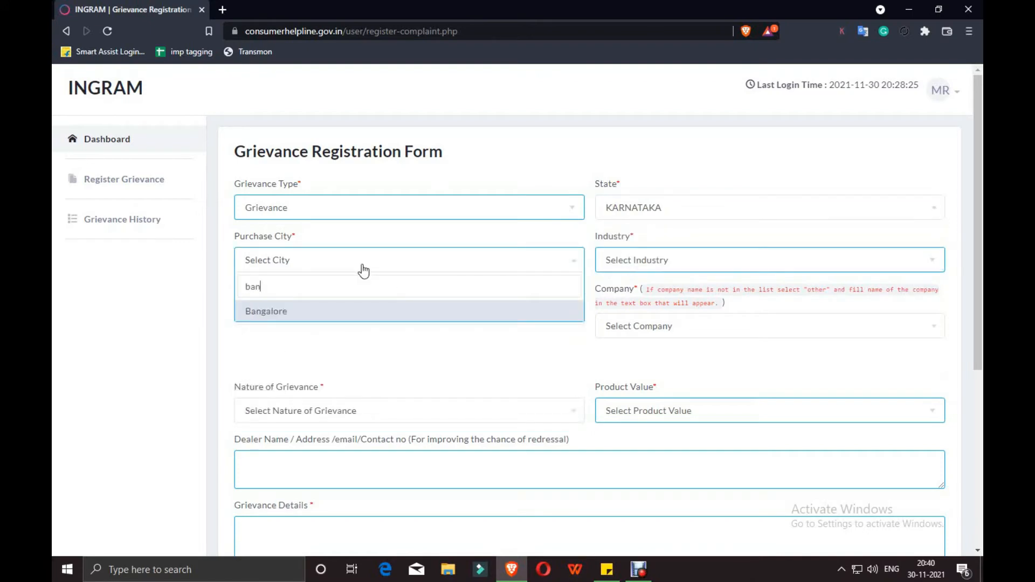
left_click(336, 323)
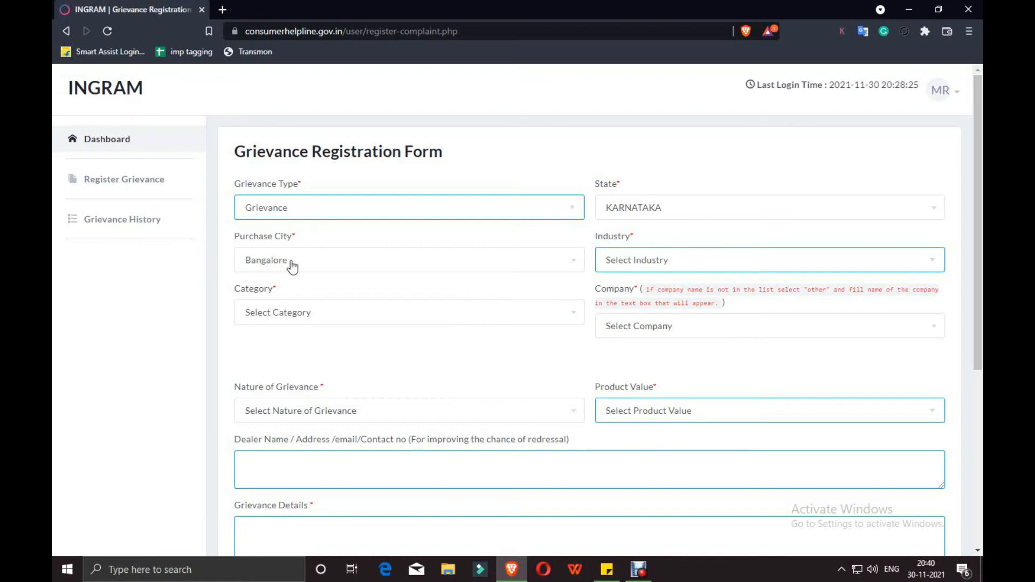
Choose E- Commerce as the Industry
left_click(639, 261)
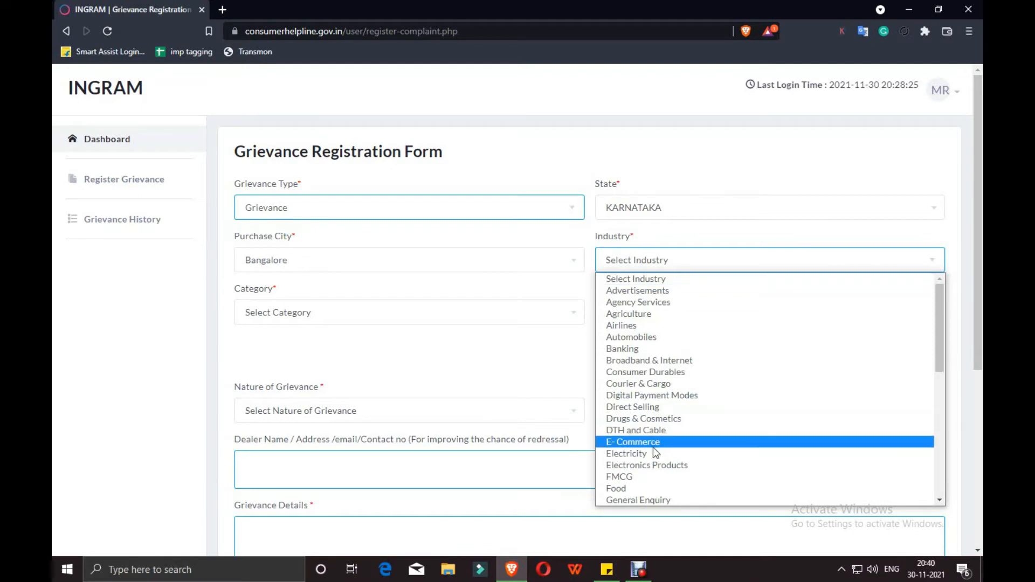
scroll(655, 310, "down", 3)
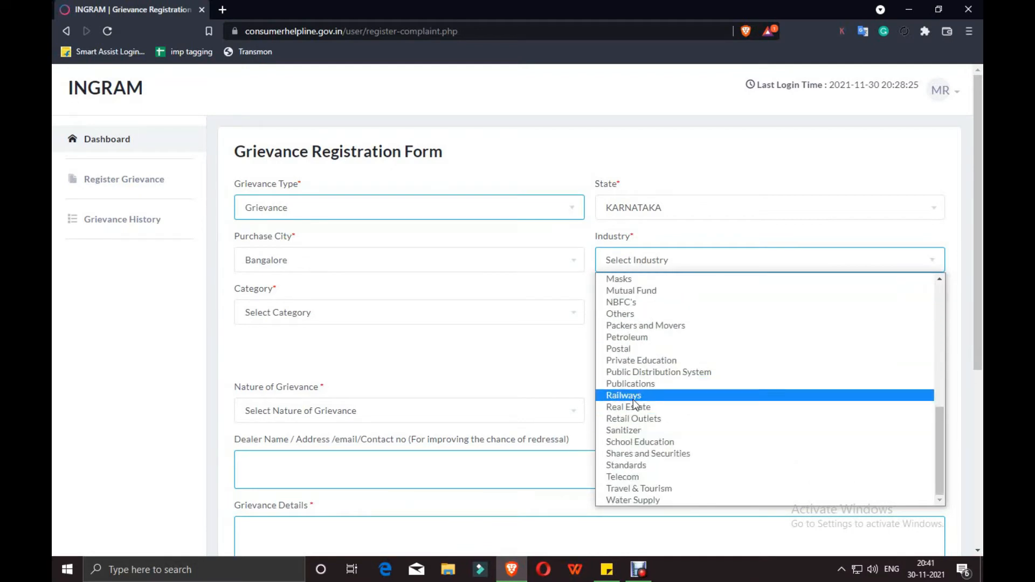
scroll(647, 421, "up", 1)
scroll(647, 421, "up", 6)
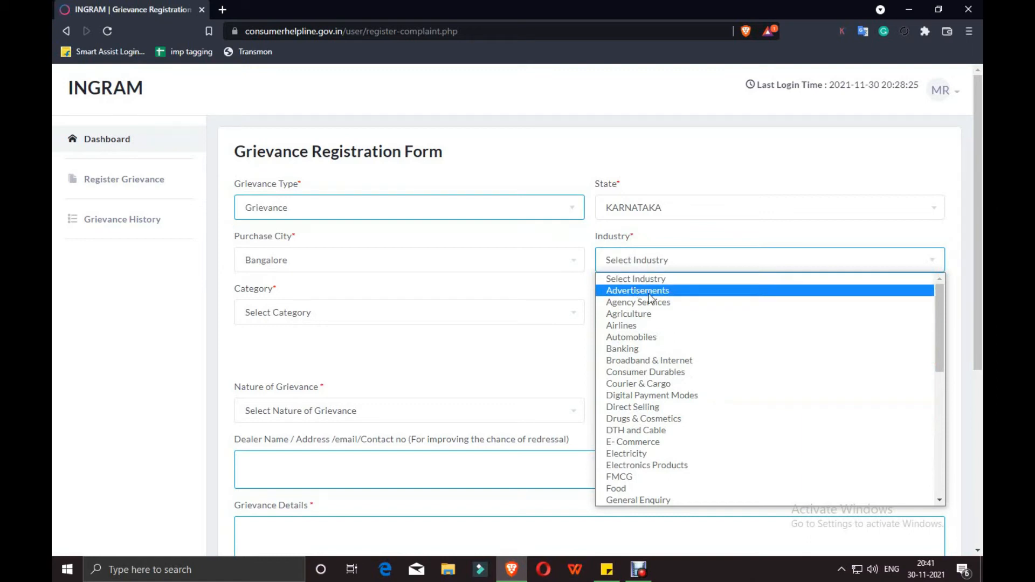
left_click(636, 441)
Set Category to Online Shopping and Company to Amazon.in
left_click(325, 319)
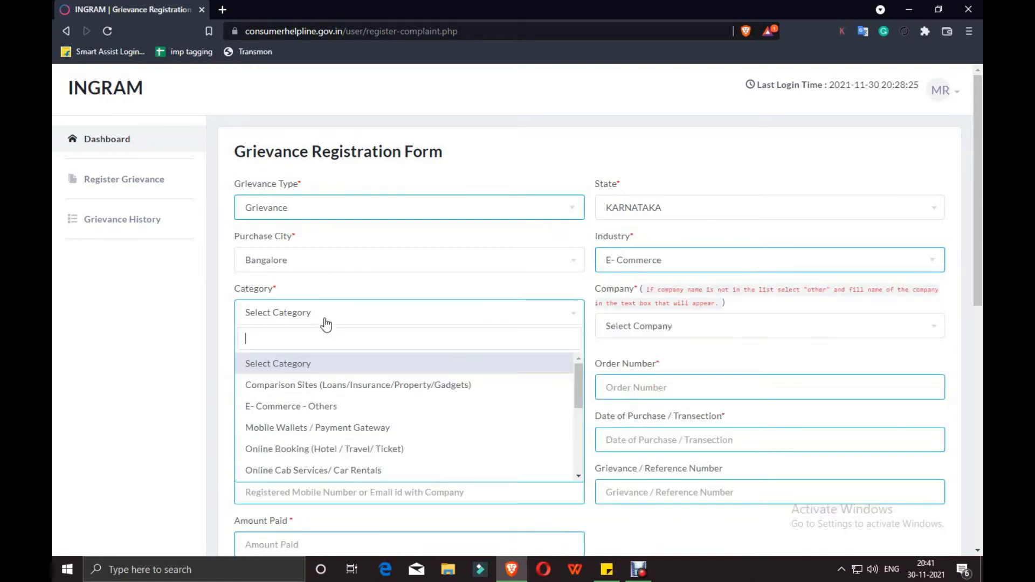
scroll(327, 421, "down", 3)
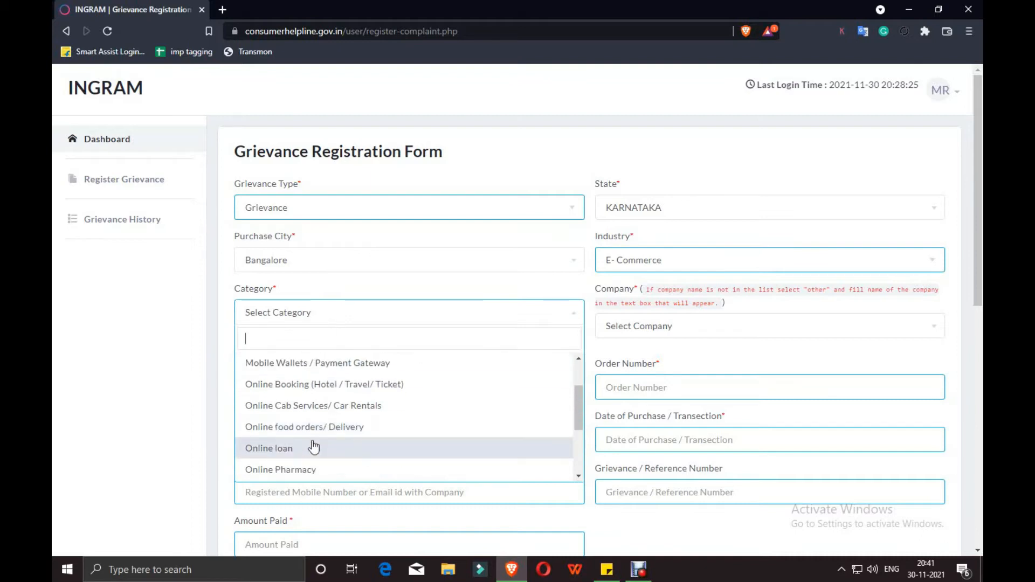
scroll(272, 377, "down", 2)
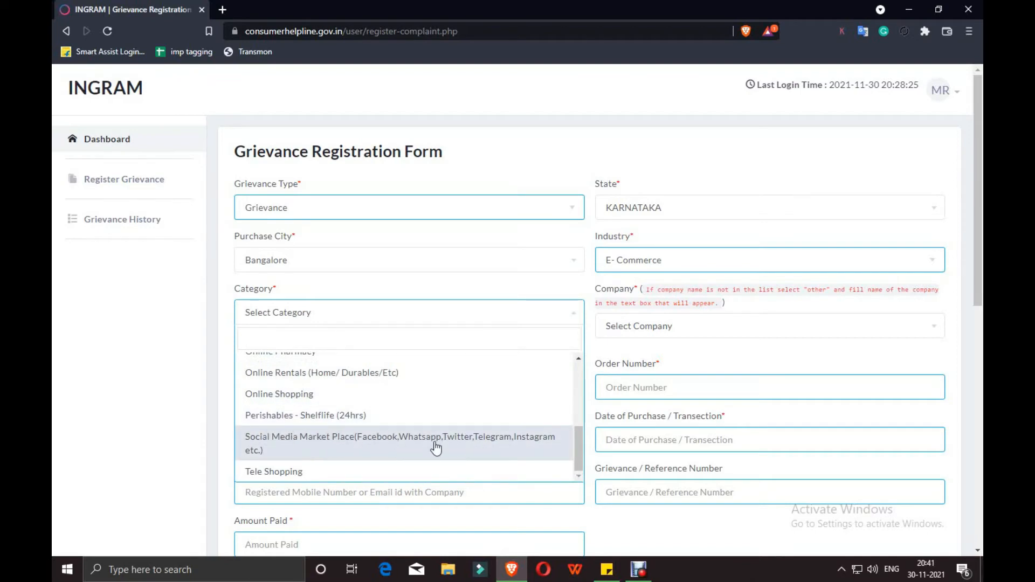
left_click(294, 406)
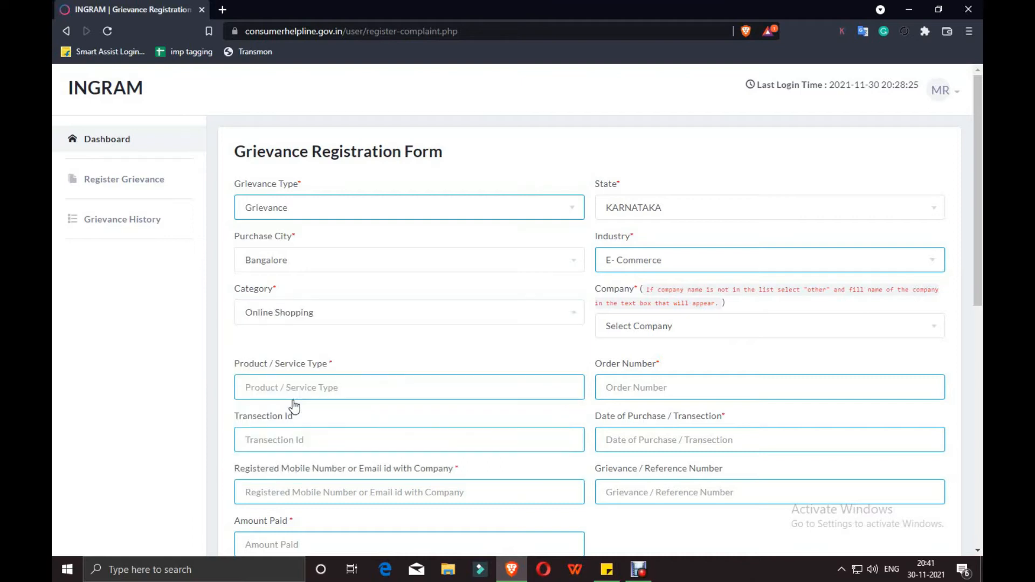
left_click(628, 335)
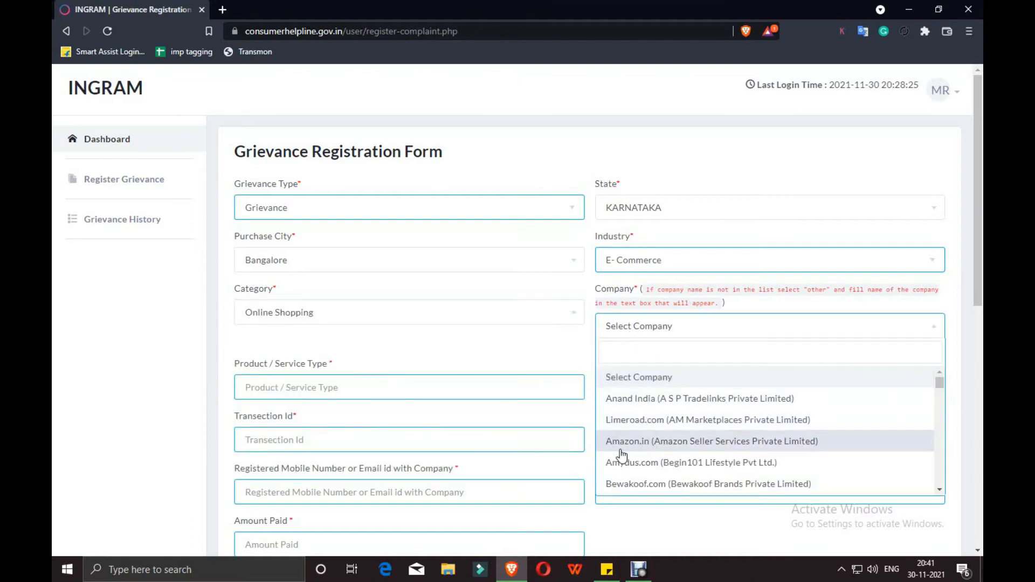
left_click(696, 442)
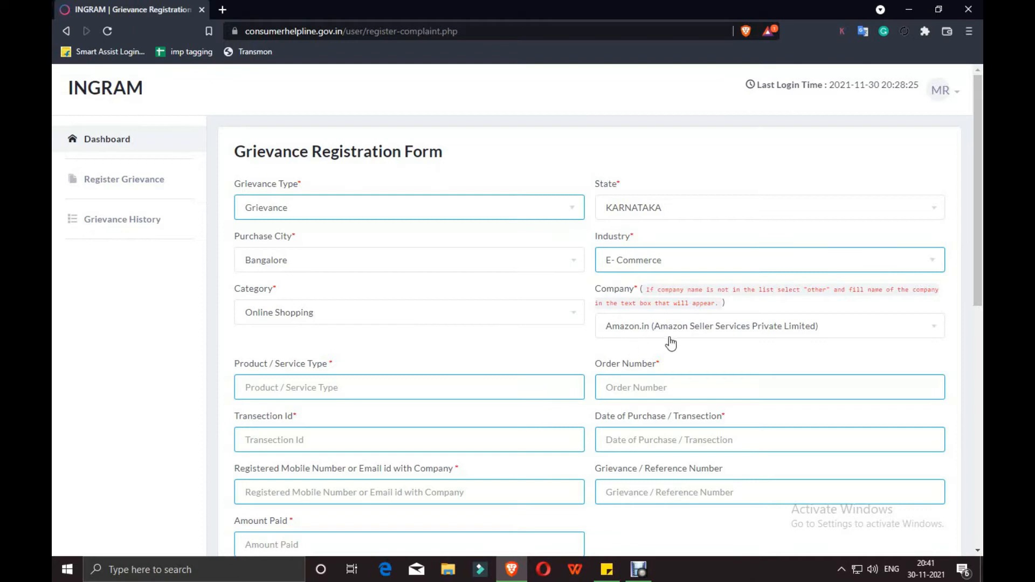
Try Category E- Commerce - Others with Company set to Other instead
left_click(330, 314)
scroll(308, 416, "up", 5)
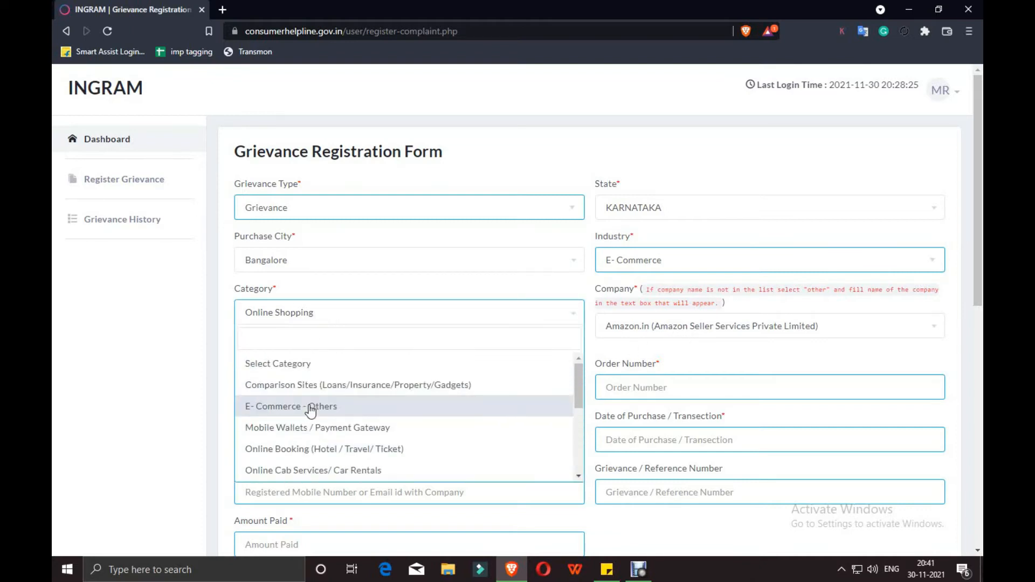
left_click(319, 408)
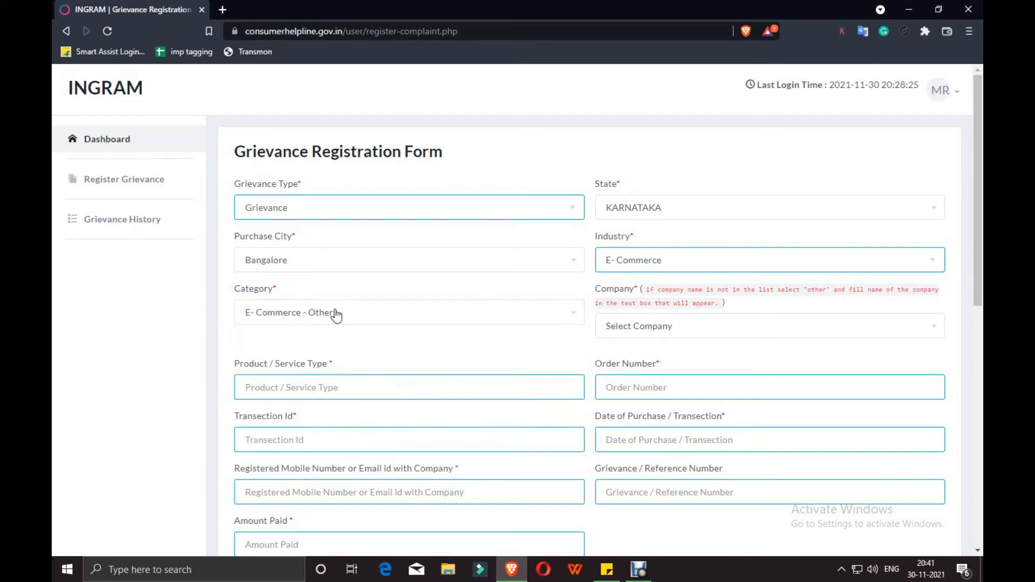
left_click(620, 330)
left_click(639, 408)
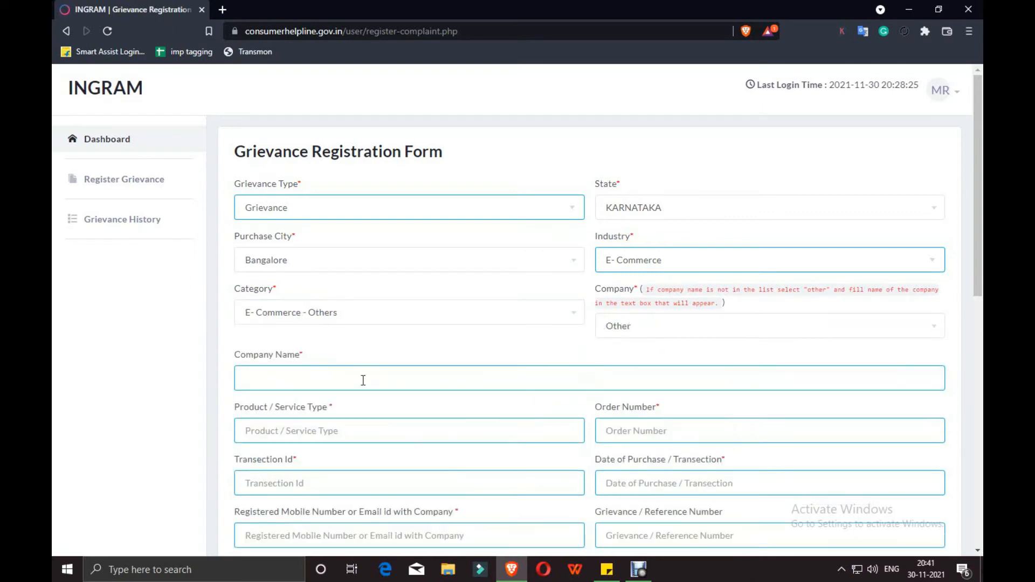
left_click(256, 374)
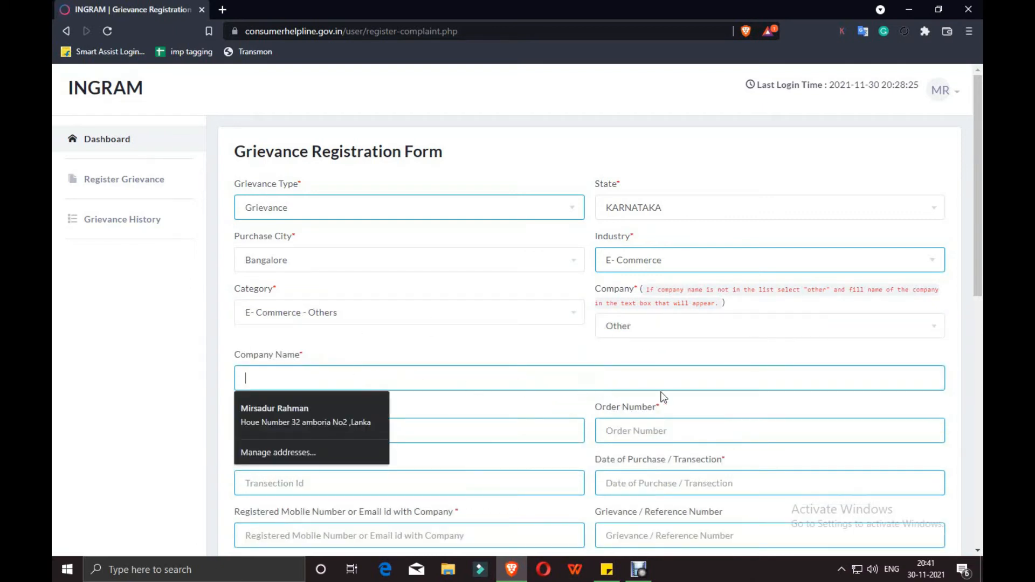
Revert to Online Shopping as the category and Amazon.in (Amazon Seller Services Private Limited) as the company
left_click(458, 321)
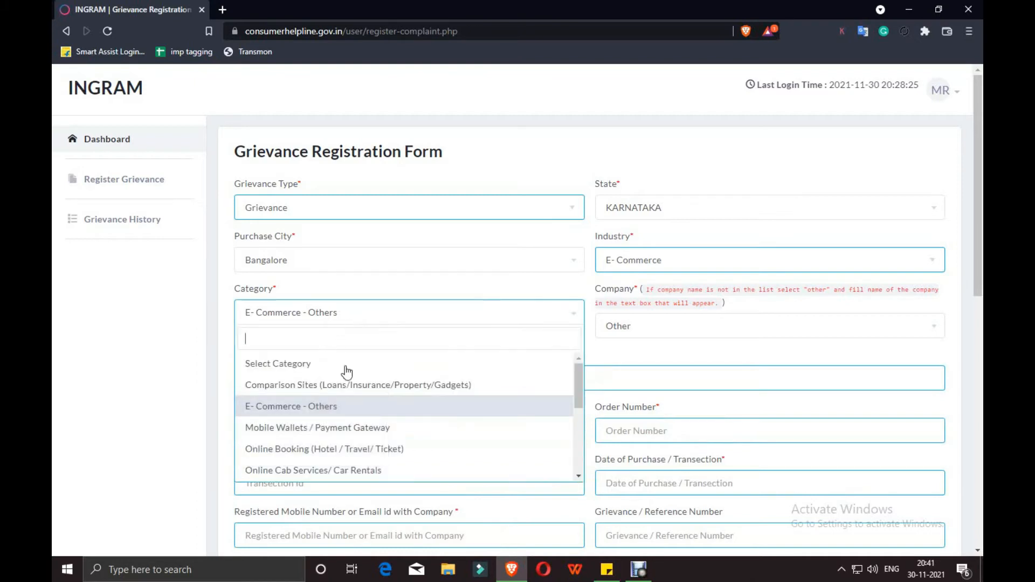
scroll(382, 420, "down", 3)
scroll(367, 393, "up", 3)
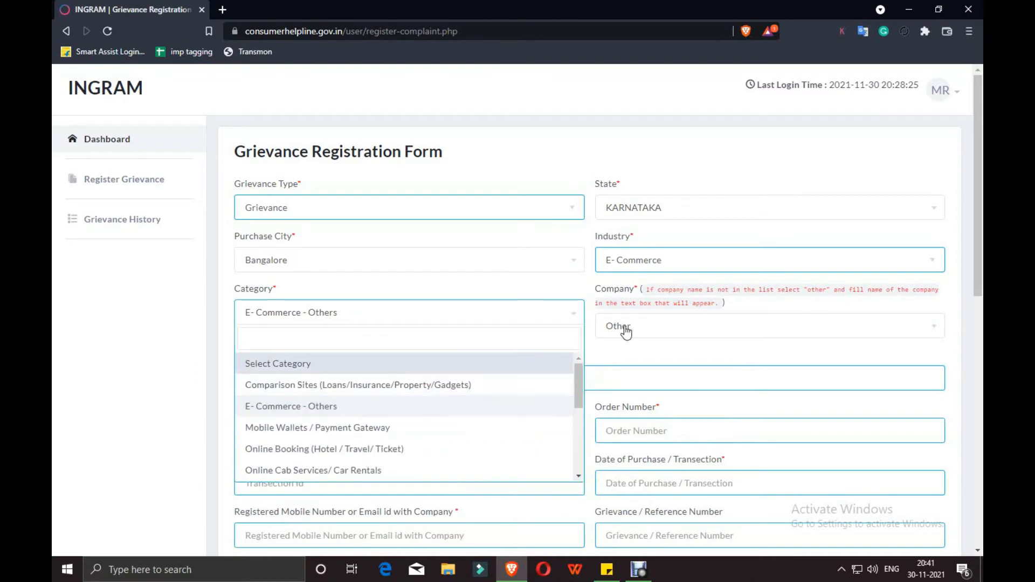
scroll(393, 384, "down", 2)
scroll(334, 413, "up", 1)
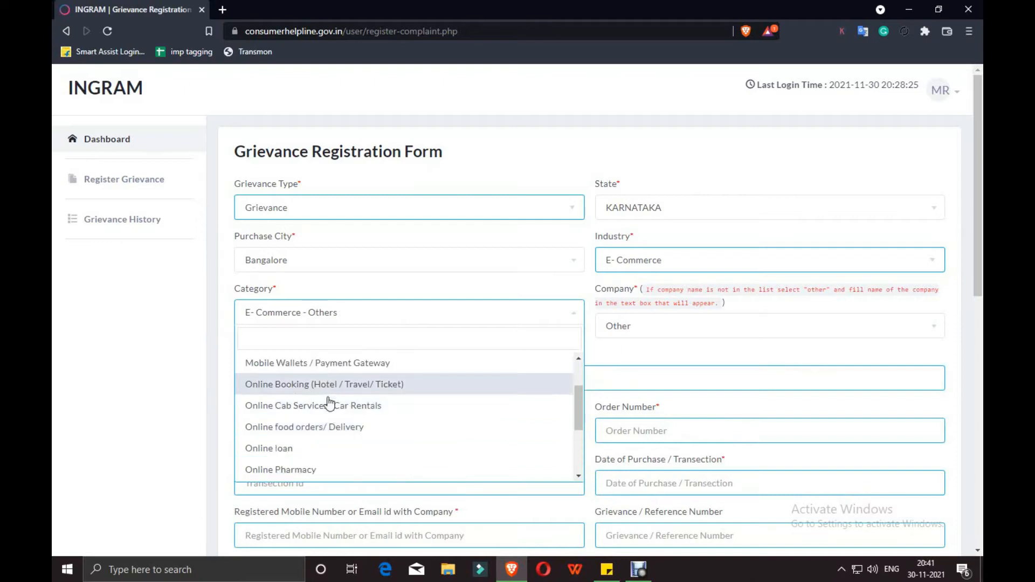
scroll(326, 426, "down", 3)
scroll(315, 446, "down", 1)
scroll(313, 455, "up", 2)
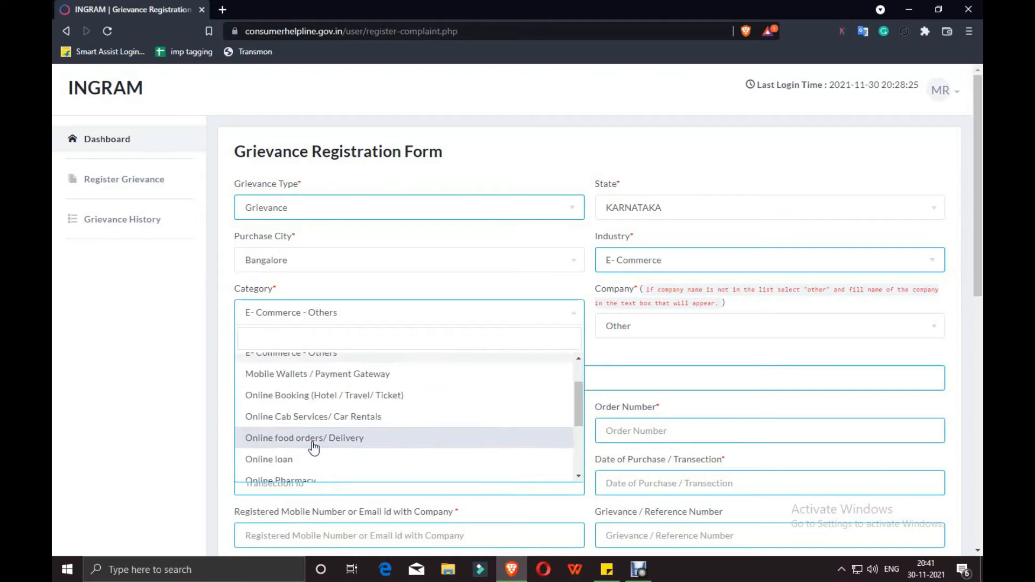
scroll(313, 458, "up", 1)
scroll(318, 412, "down", 5)
left_click(316, 447)
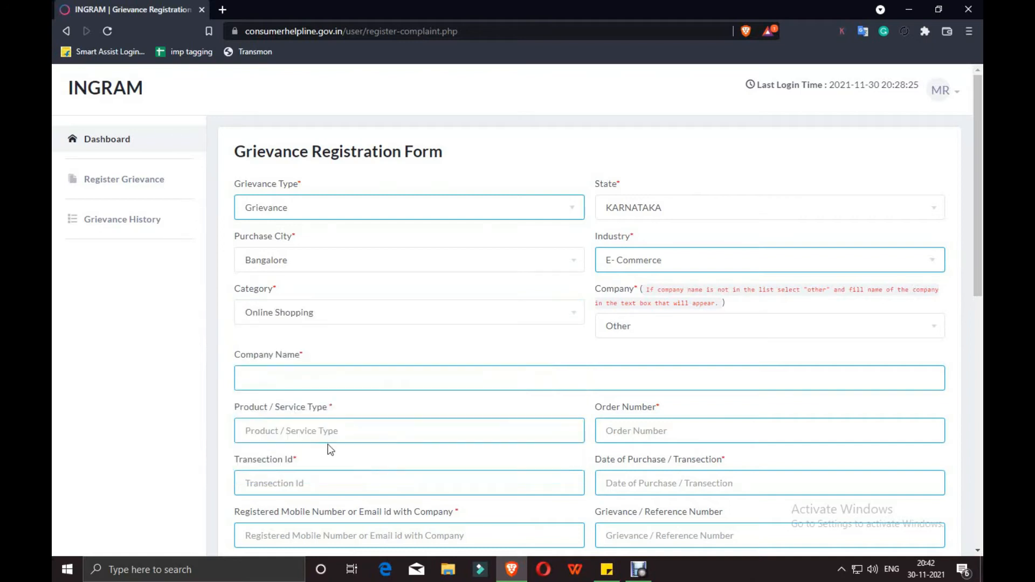
left_click(701, 328)
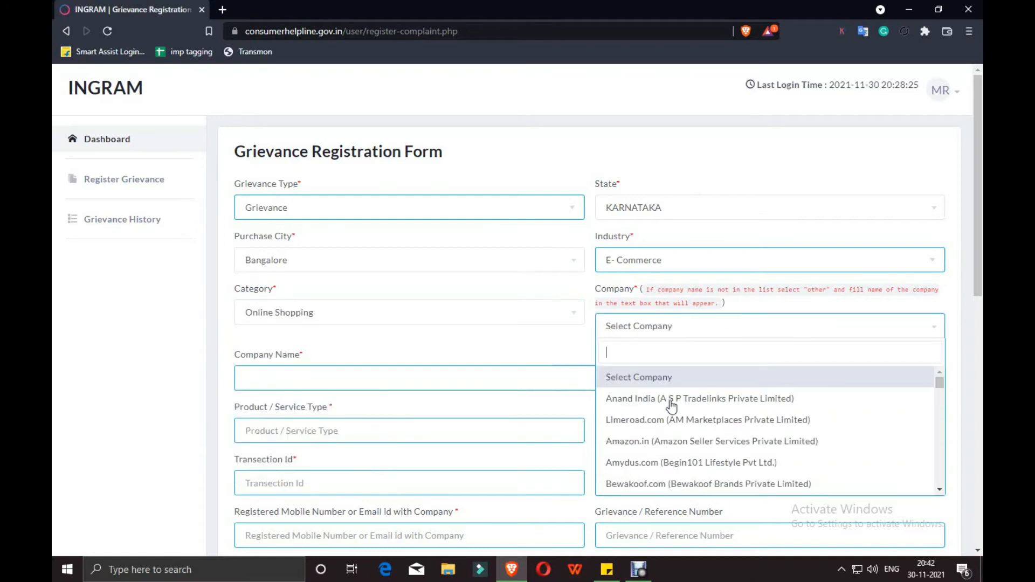
left_click(658, 438)
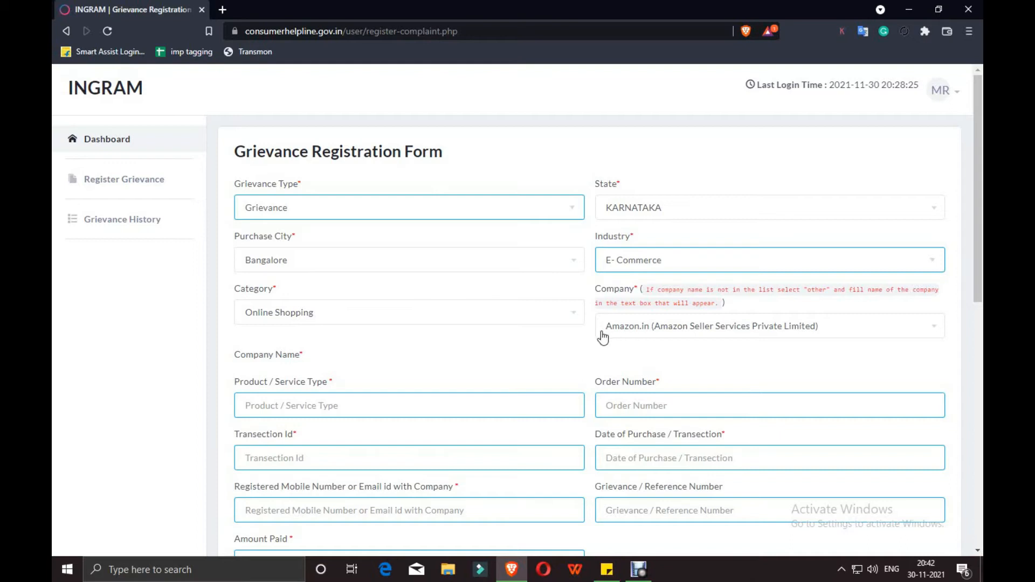
Enter product type Mobile and fill in the order number
scroll(377, 278, "down", 2)
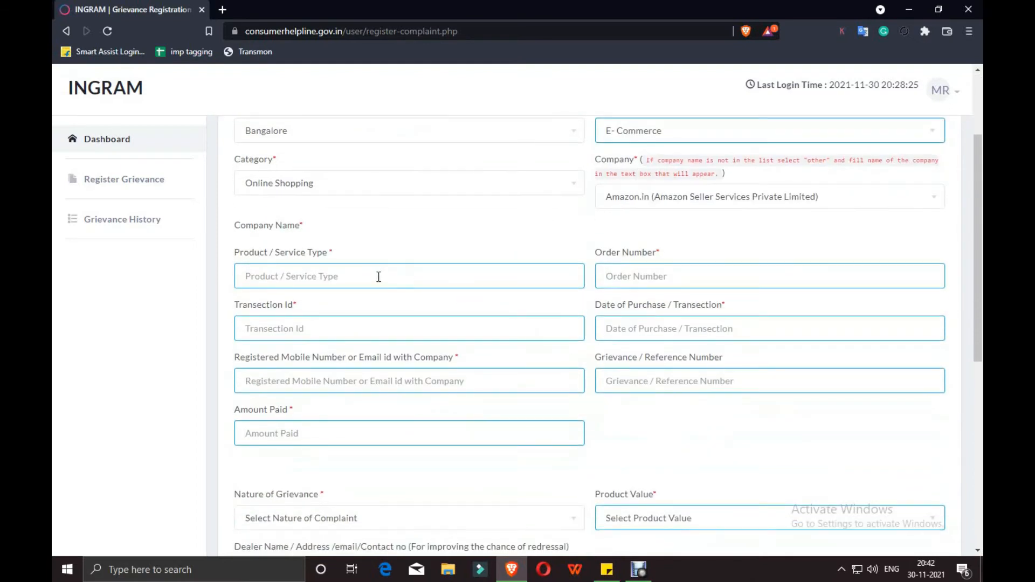
left_click(378, 276)
type("Mobile")
left_click(724, 276)
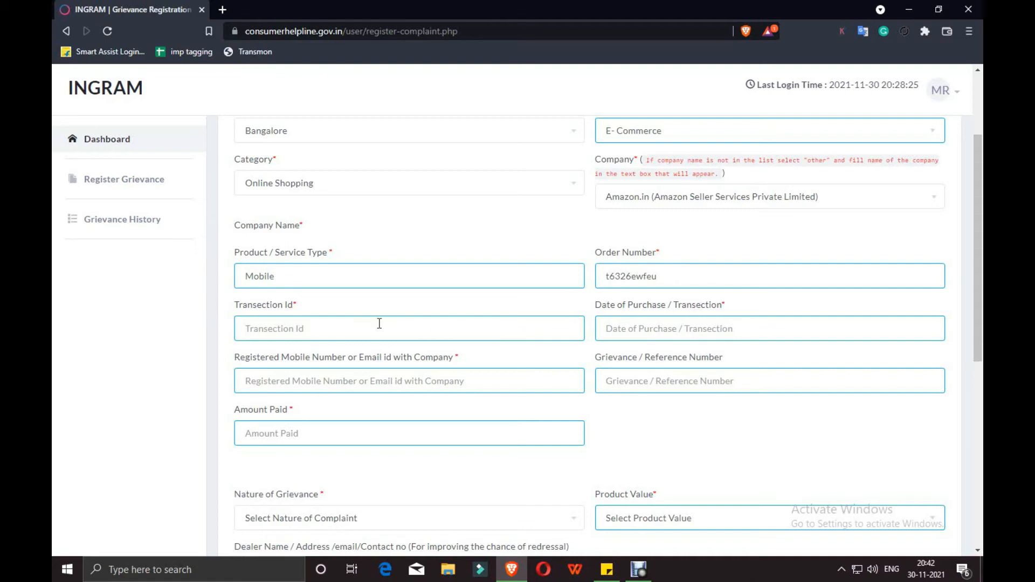
Set purchase date 16 November 2021, enter the registered mobile number, and Amount Paid 15800
left_click(638, 327)
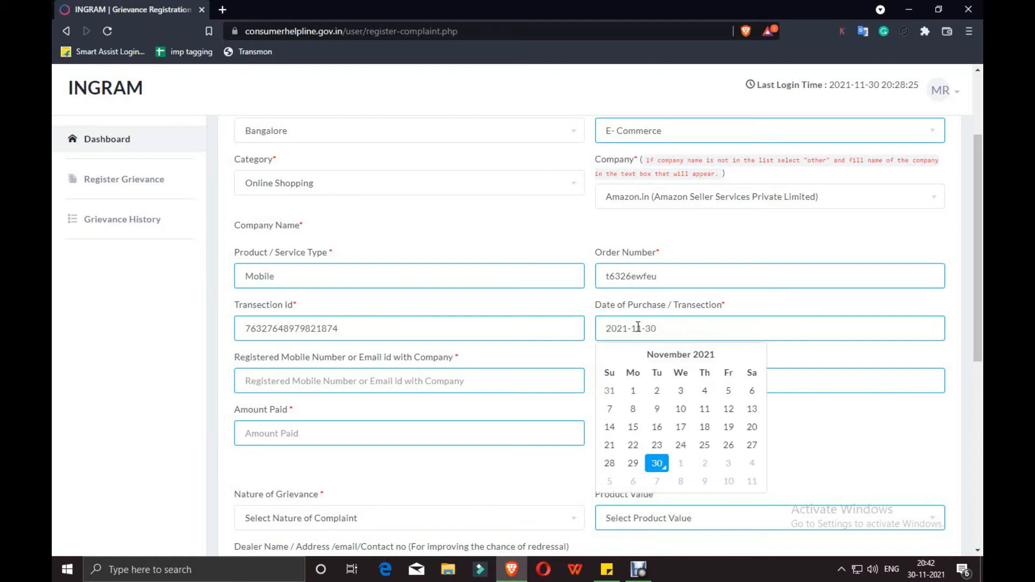
left_click(657, 426)
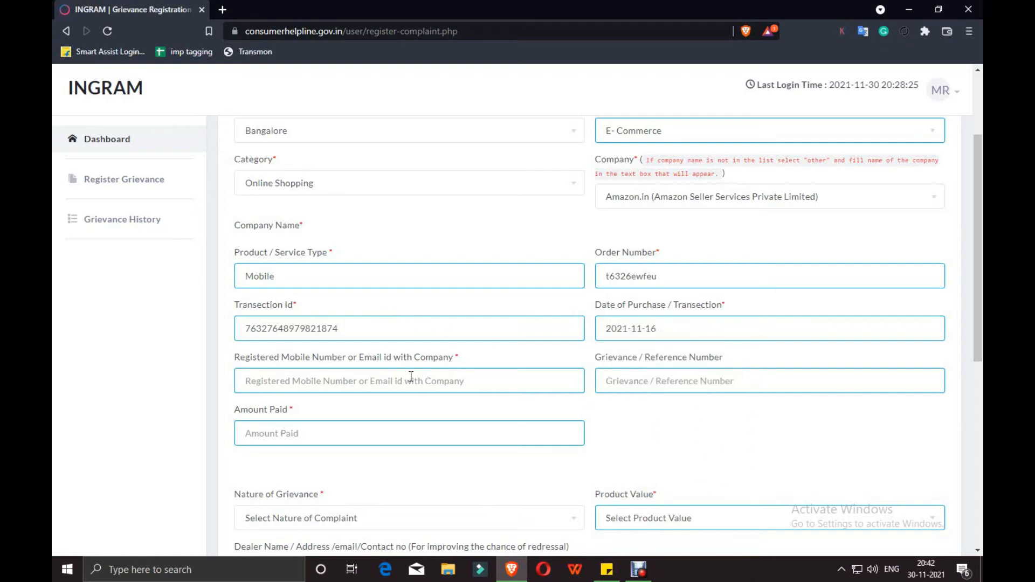
left_click(339, 386)
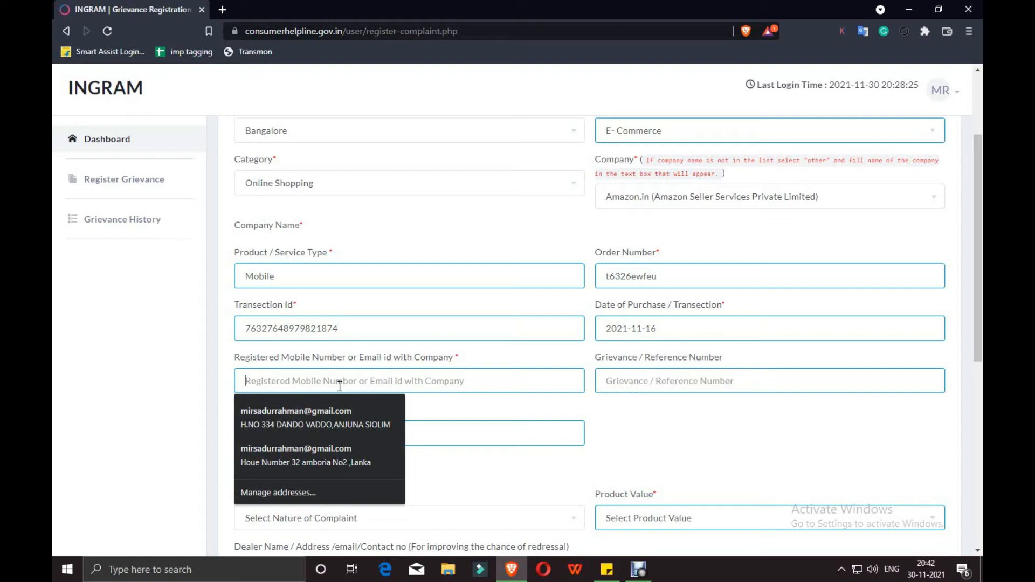
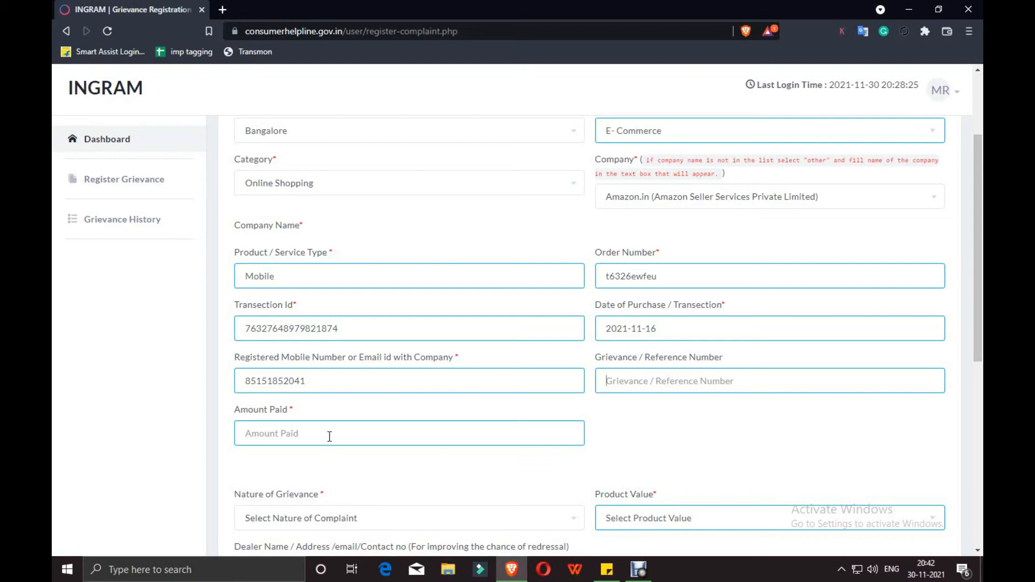
type("158000")
key("BackSpace")
Initially pick Charging more than MRP. as the Nature of Grievance
scroll(466, 428, "down", 5)
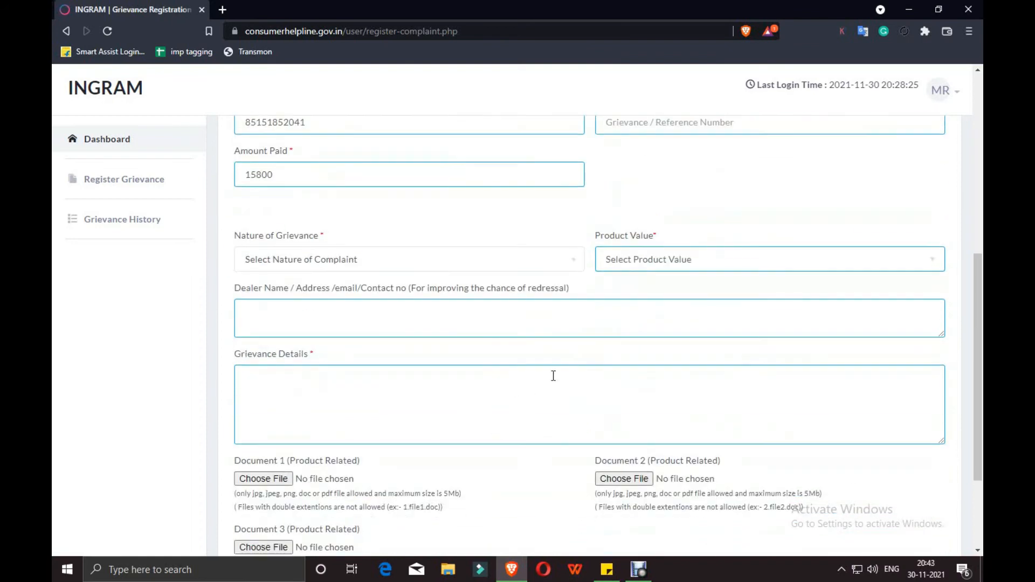
left_click(350, 265)
scroll(336, 389, "down", 3)
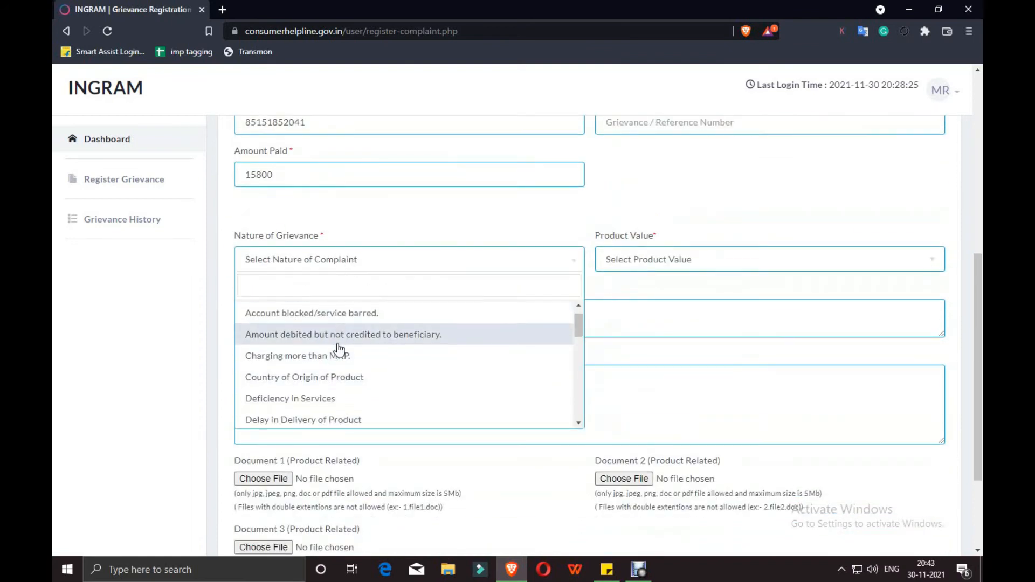
scroll(341, 350, "up", 3)
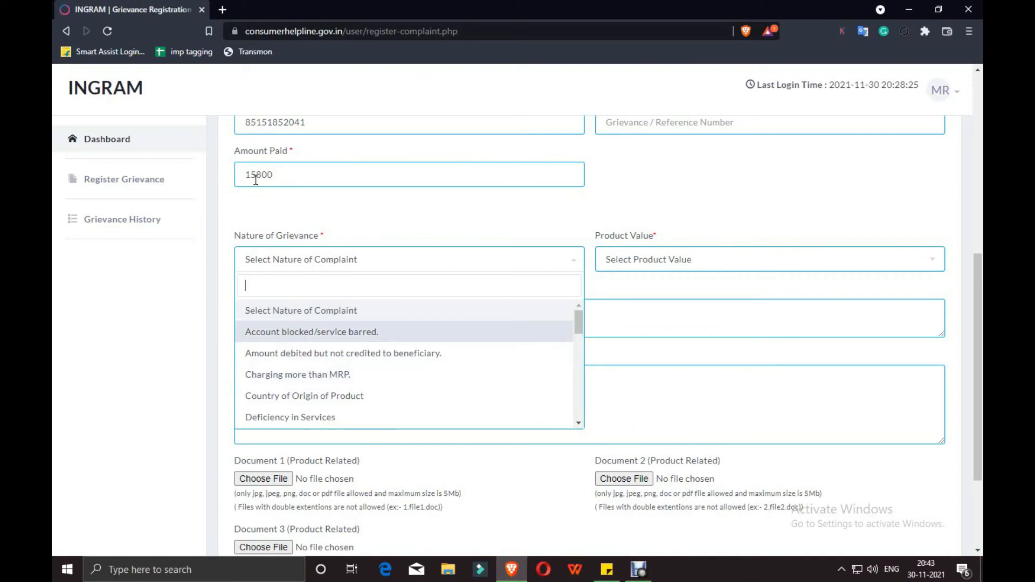
left_click(306, 382)
left_click(355, 263)
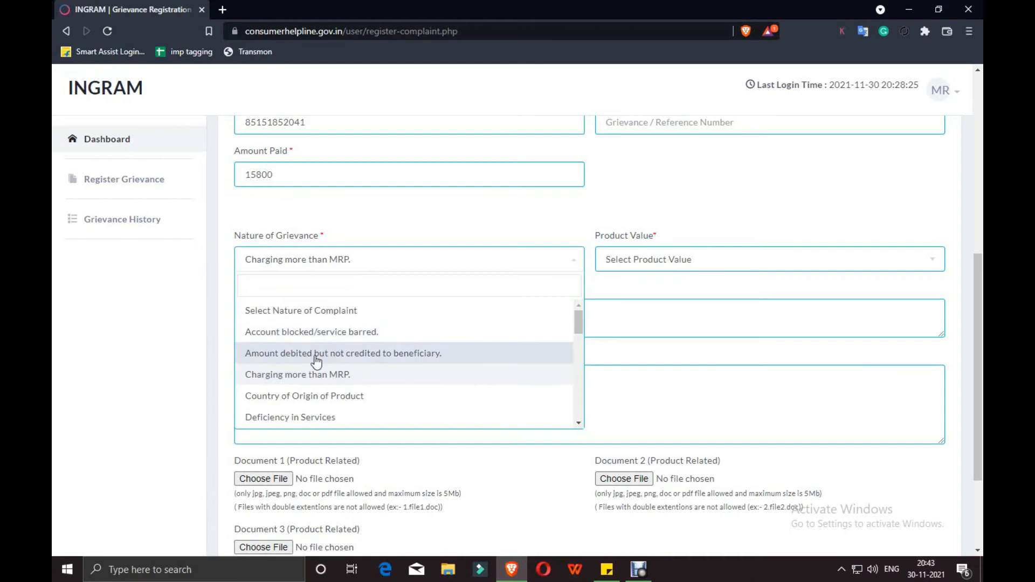
scroll(291, 424, "down", 1)
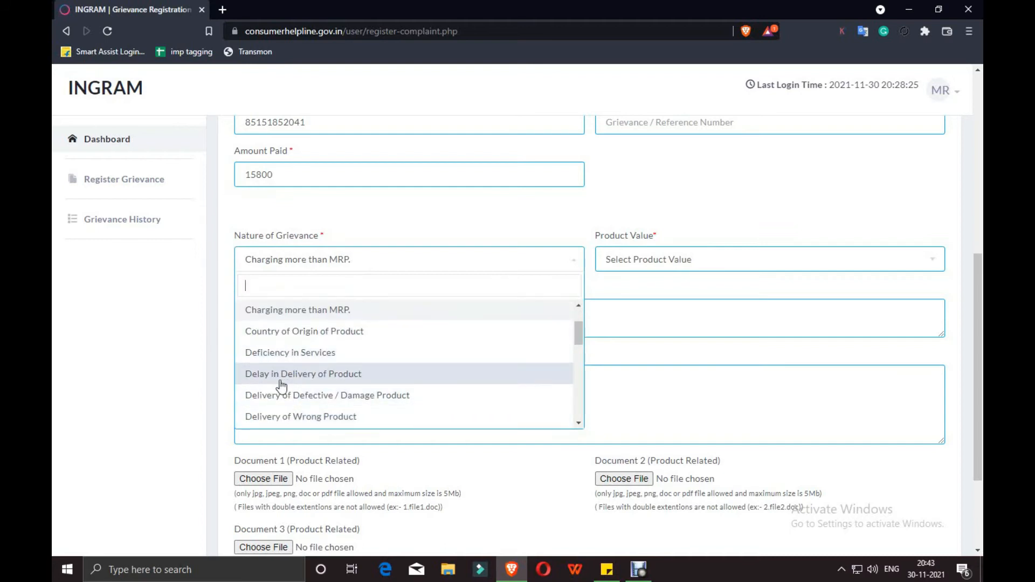
scroll(277, 377, "down", 2)
scroll(278, 340, "up", 1)
scroll(330, 339, "down", 3)
scroll(340, 345, "up", 1)
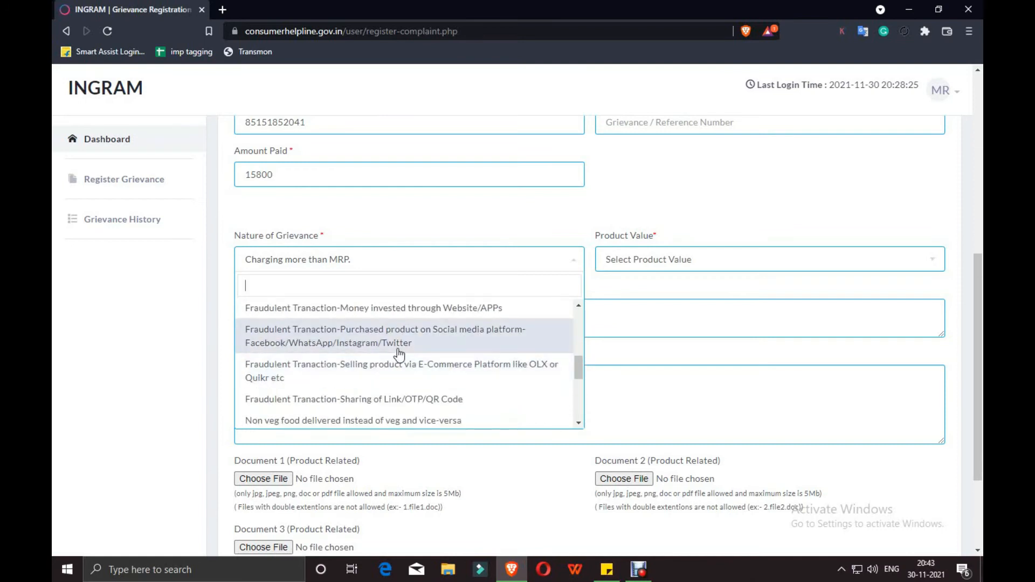
scroll(377, 333, "up", 2)
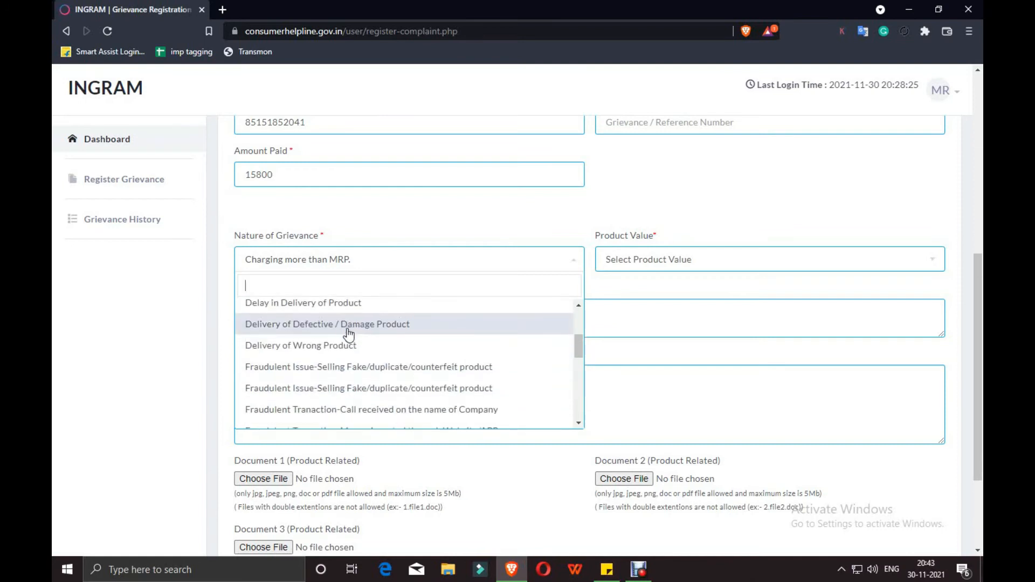
scroll(347, 333, "down", 1)
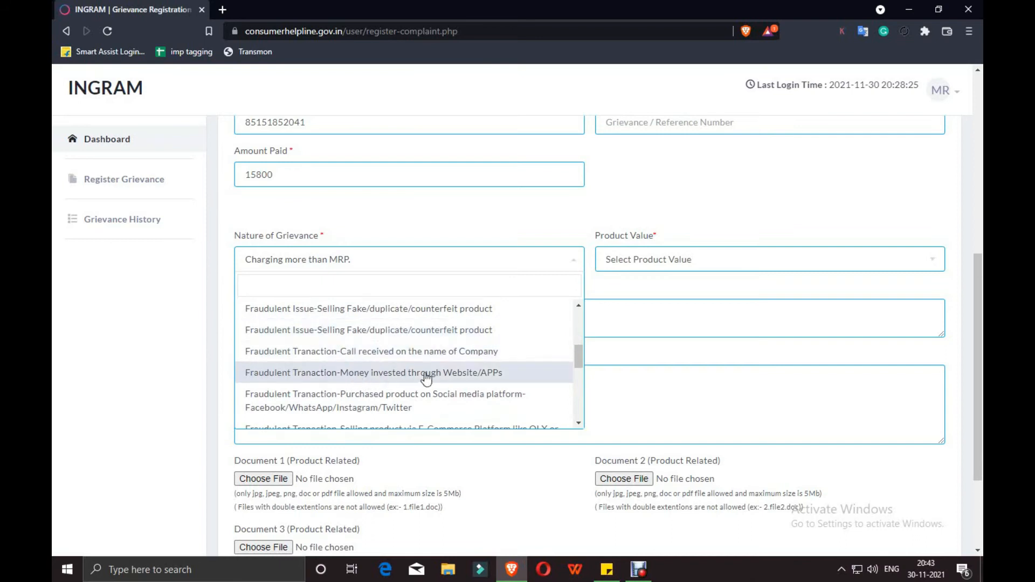
scroll(363, 332, "down", 2)
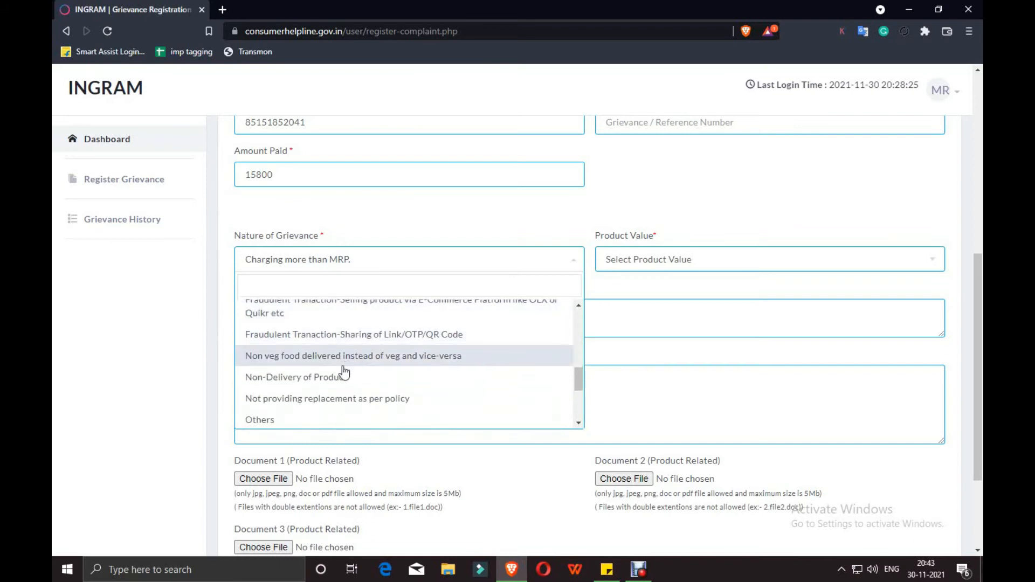
left_click(309, 381)
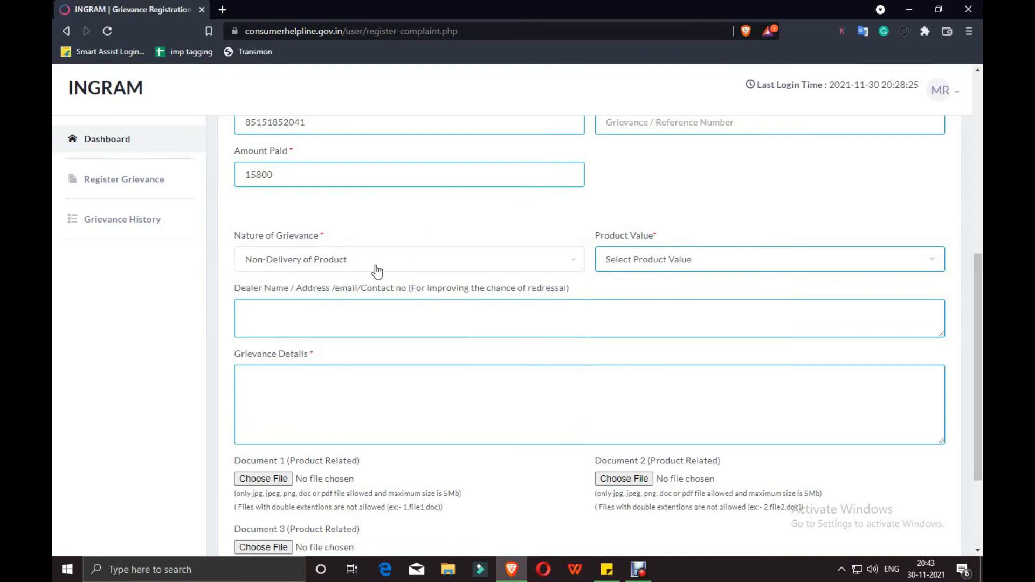
left_click(646, 259)
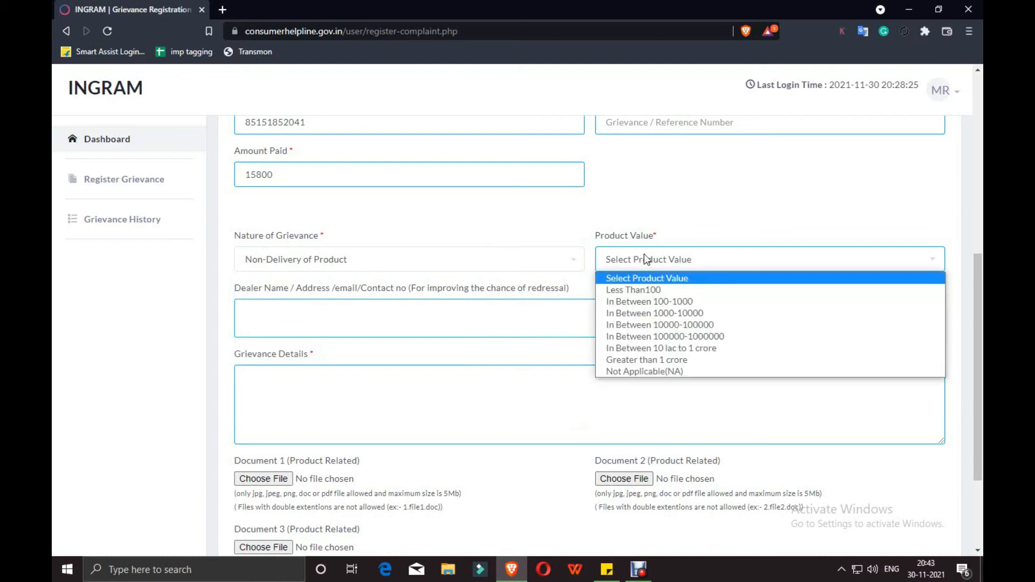
left_click(648, 326)
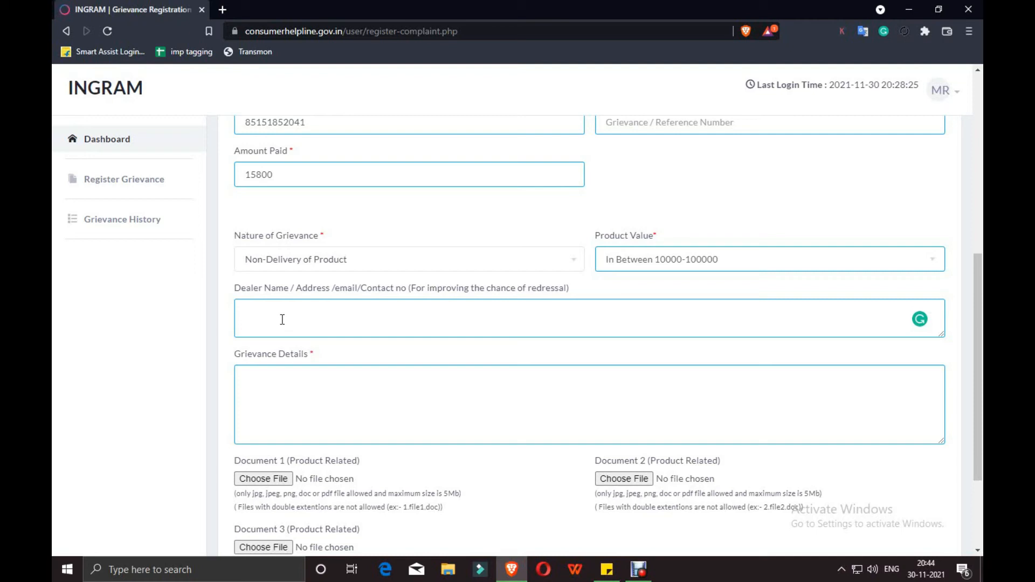
Type 'erere ger thtrh bdfg rgfrg' as dealer details, then move to the Grievance Details box
type("erere ger  thtrh  bdfg rgfrg")
left_click(290, 392)
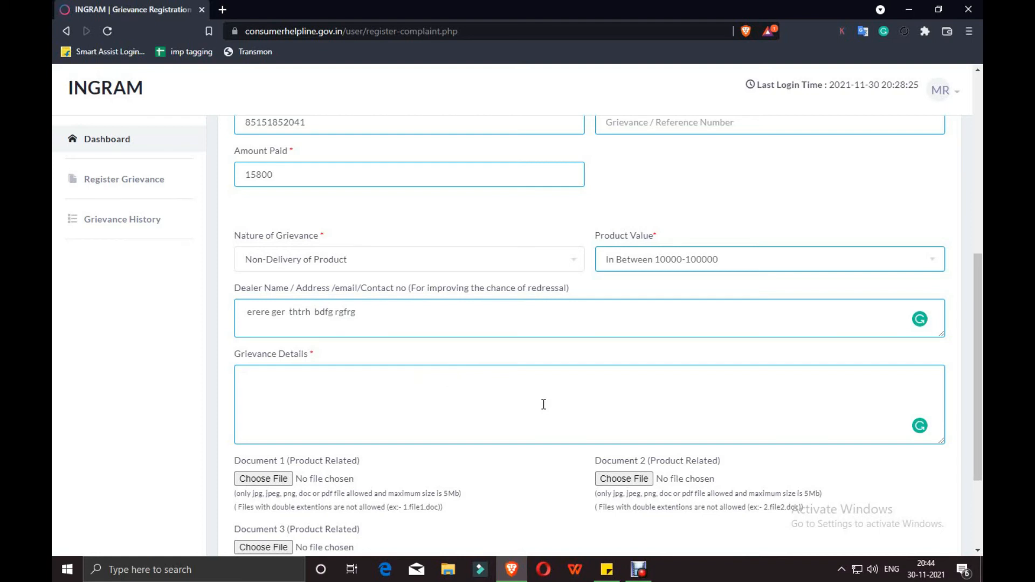
scroll(543, 404, "down", 1)
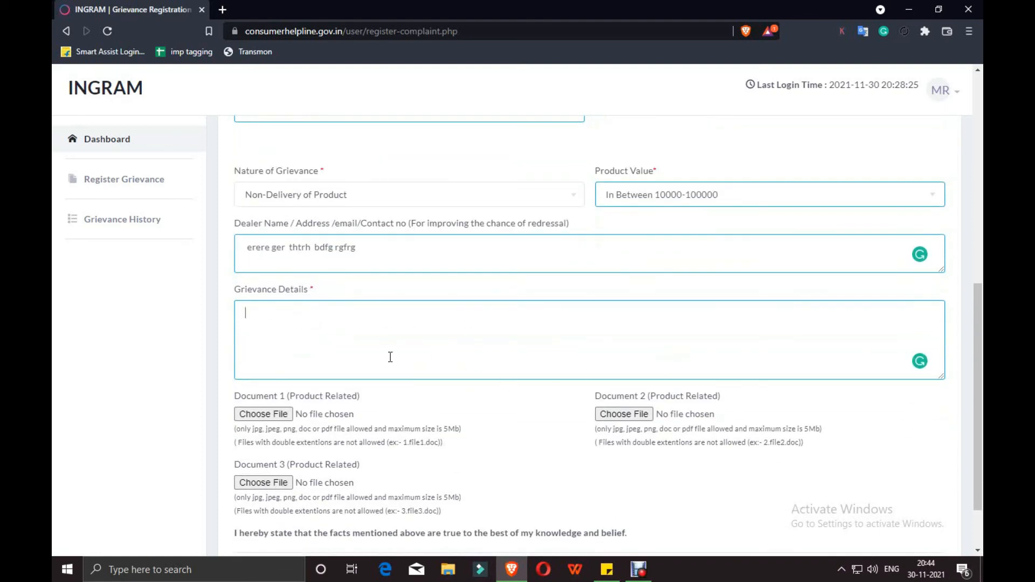
scroll(389, 356, "down", 1)
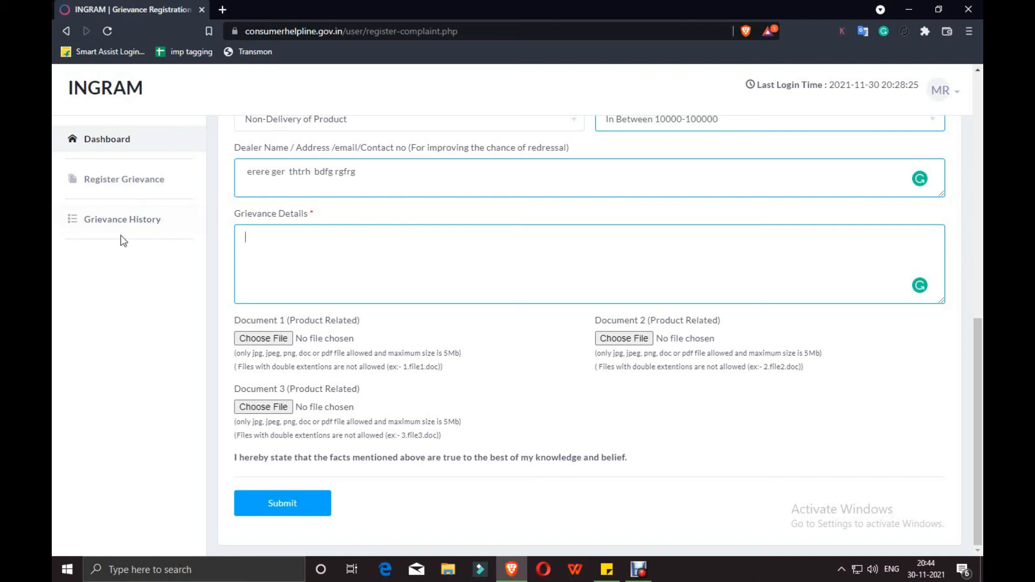
From Grievance History, open row 1's in-process Snapdeal coffee-mug complaint and read its two company remarks
left_click(132, 219)
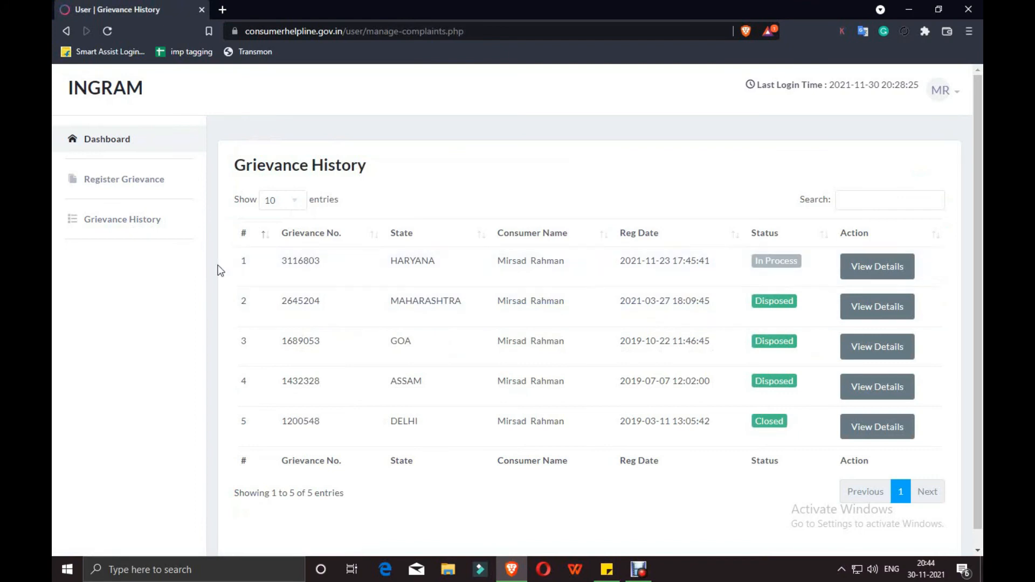
left_click(877, 267)
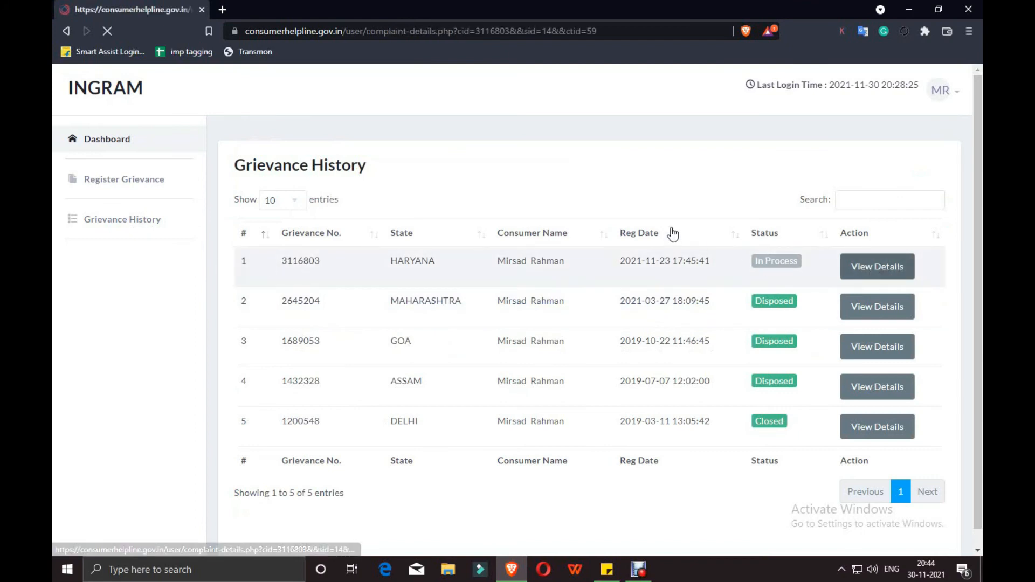
scroll(643, 238, "down", 20)
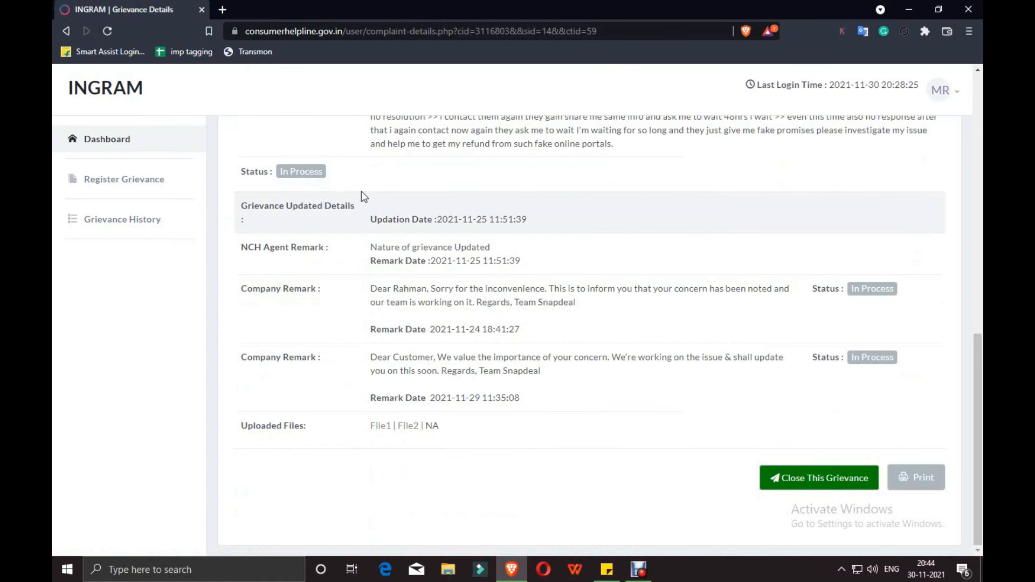
scroll(240, 227, "up", 3)
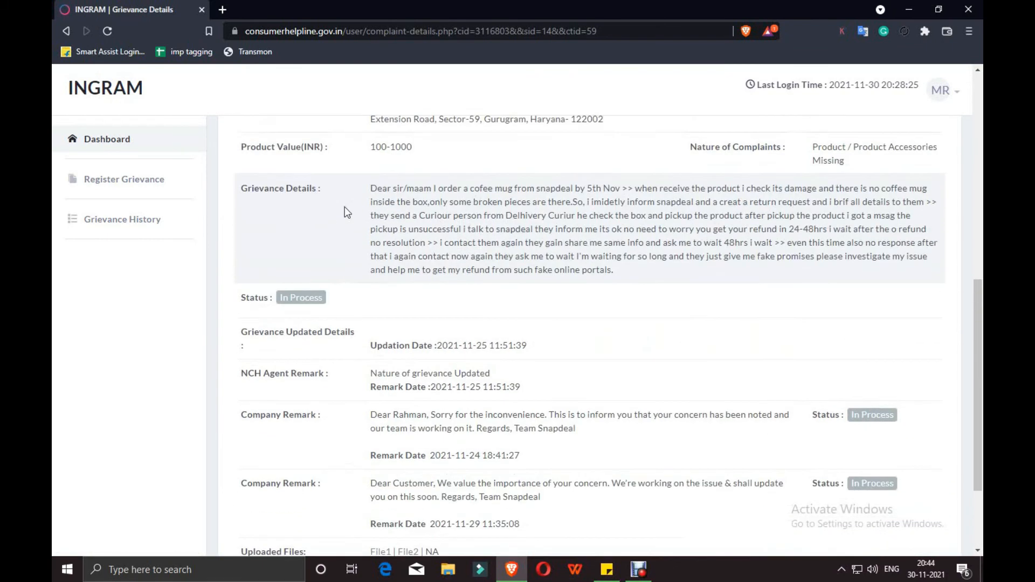
scroll(417, 231, "down", 1)
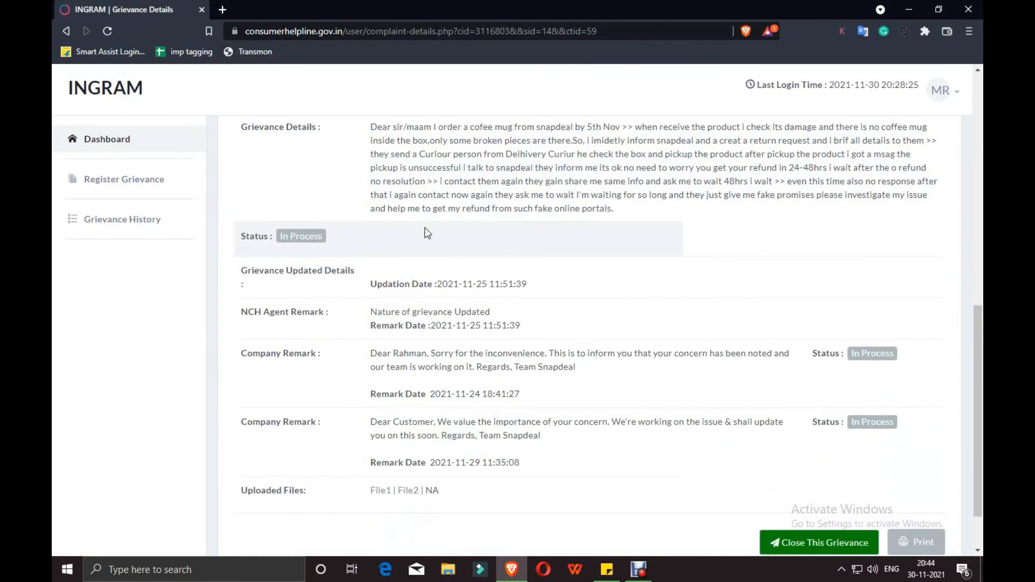
scroll(425, 228, "up", 1)
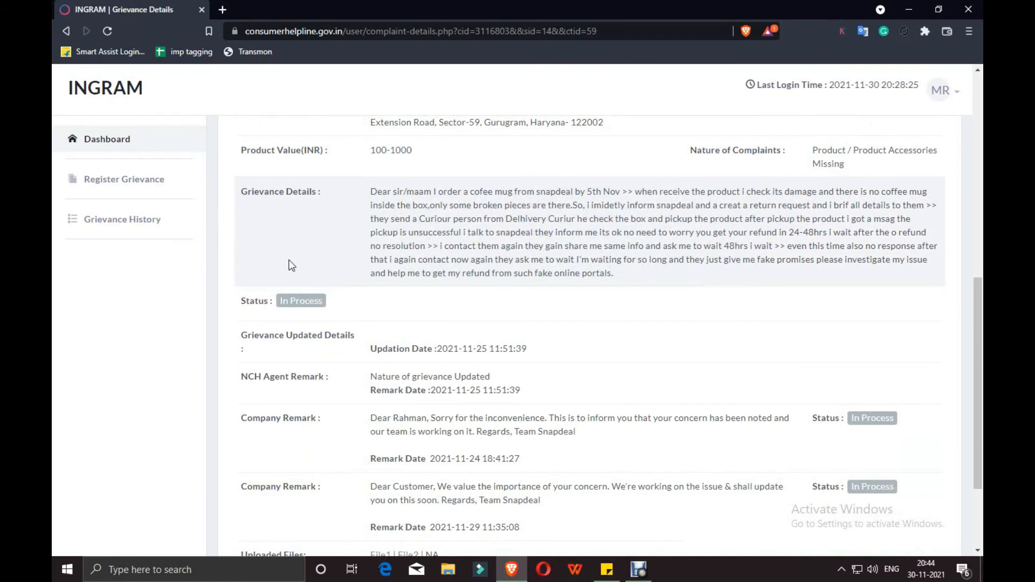
scroll(329, 304, "down", 2)
scroll(329, 304, "down", 1)
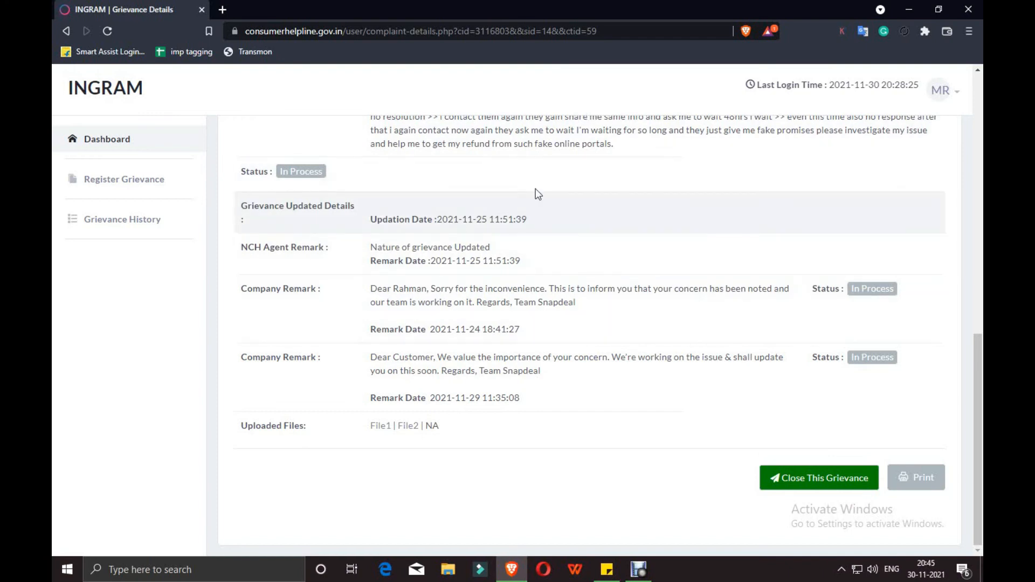
scroll(332, 277, "up", 1)
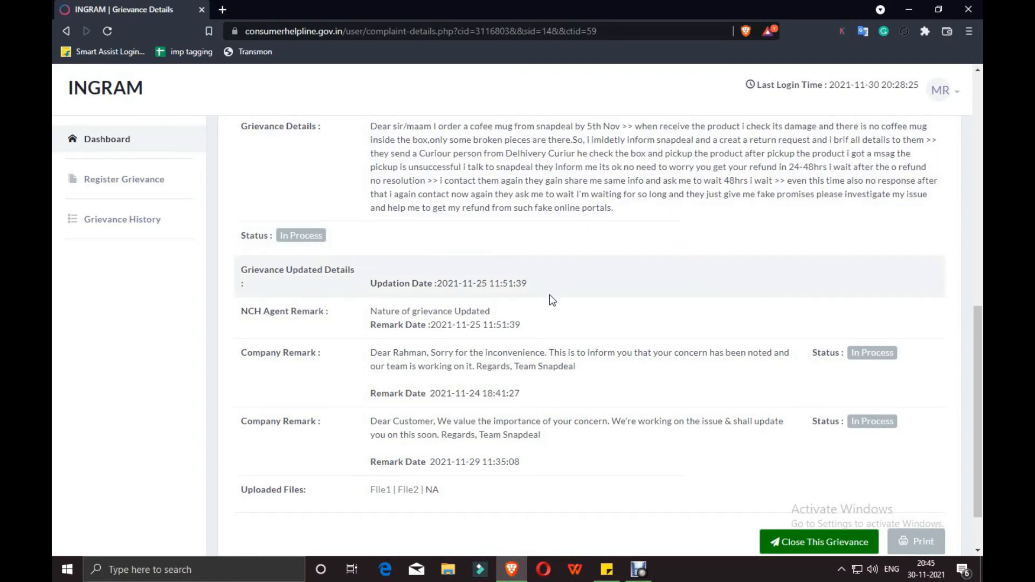
scroll(549, 294, "down", 1)
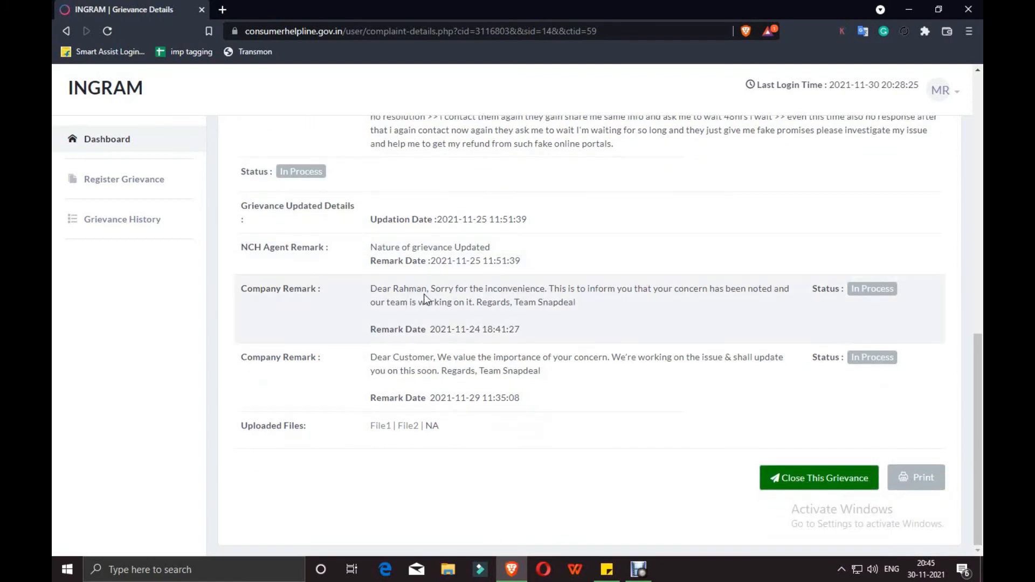